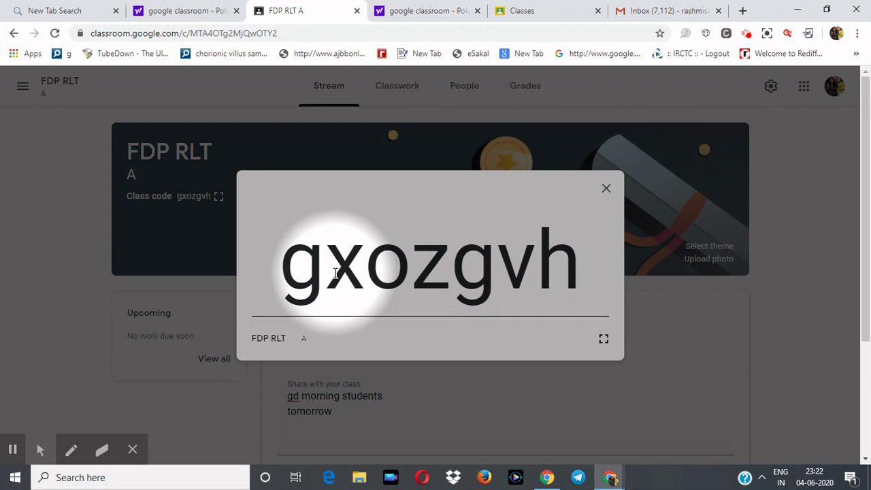
- Close the enlarged class code and examine the class and student audience options of the draft announcement
click(606, 190)
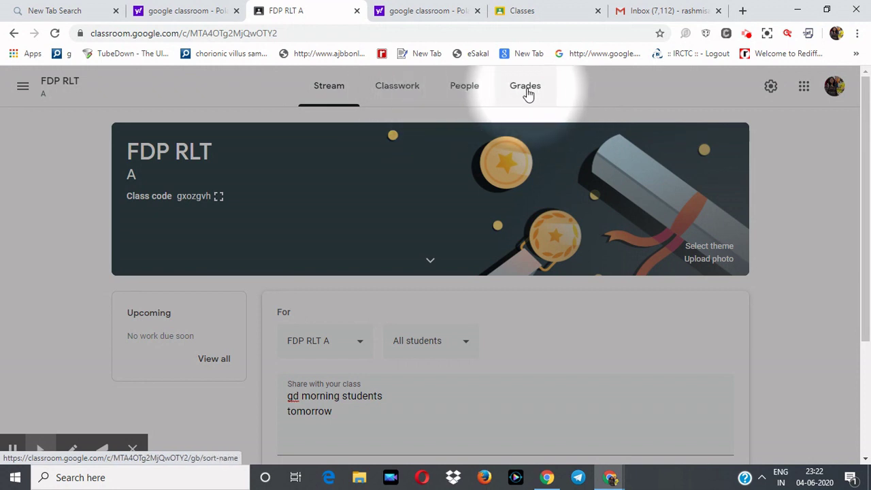
click(336, 100)
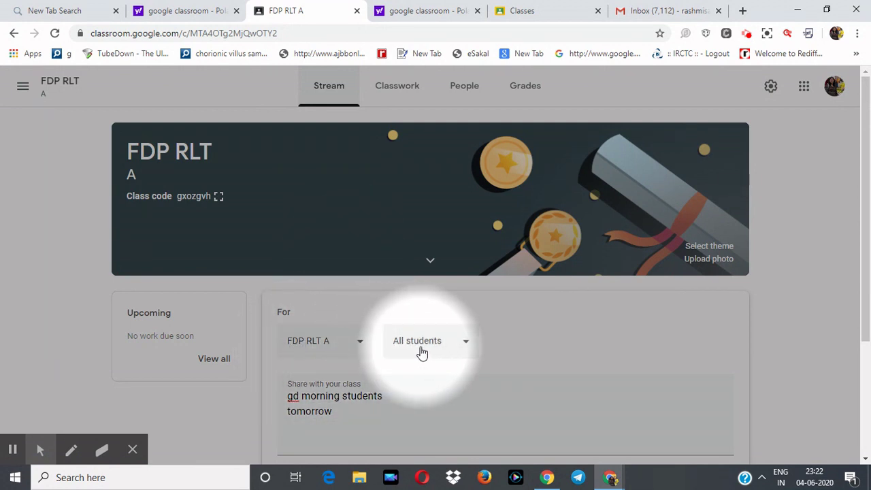
click(467, 344)
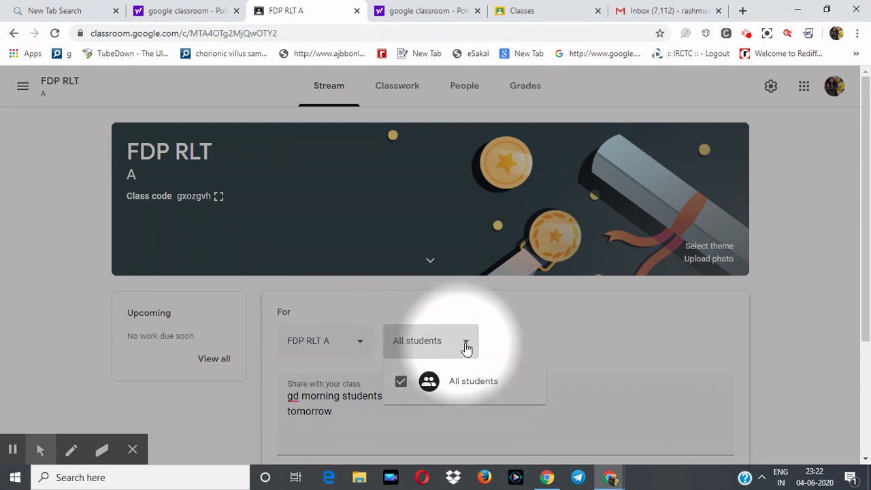
click(467, 344)
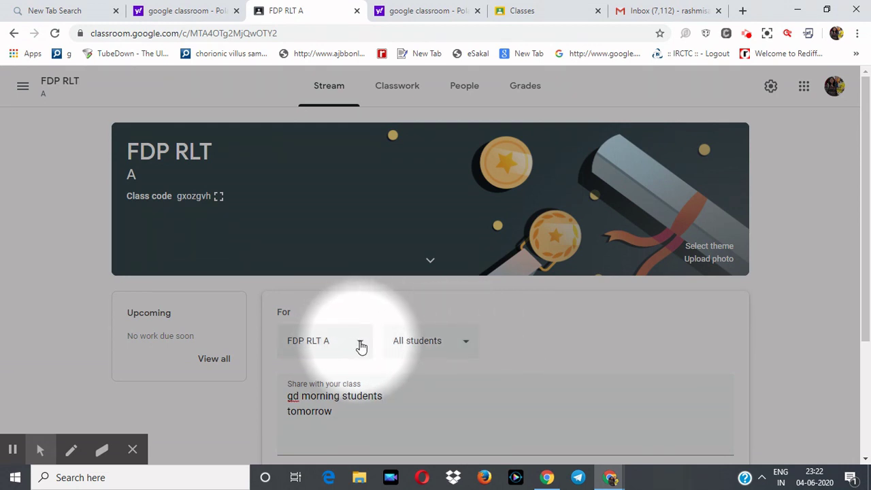
click(362, 344)
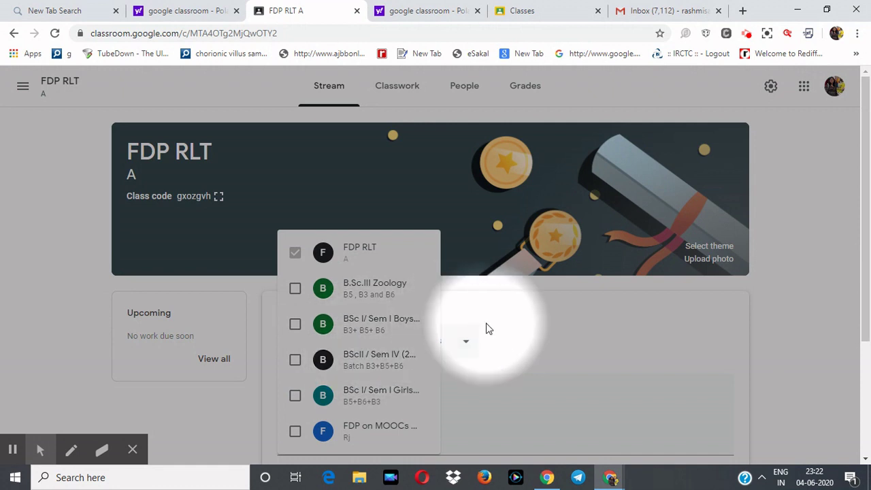
click(530, 330)
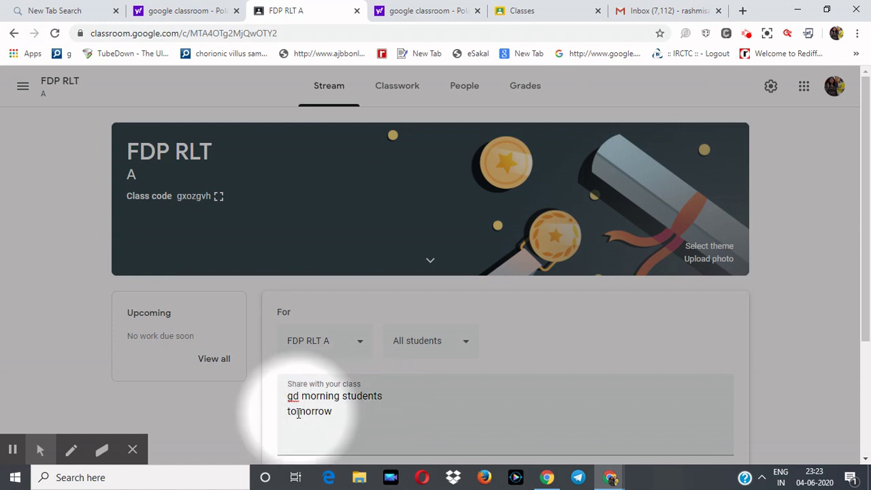
- Complete the second line of the announcement to read "tomorrow there will be our test on 1st unit"
click(333, 412)
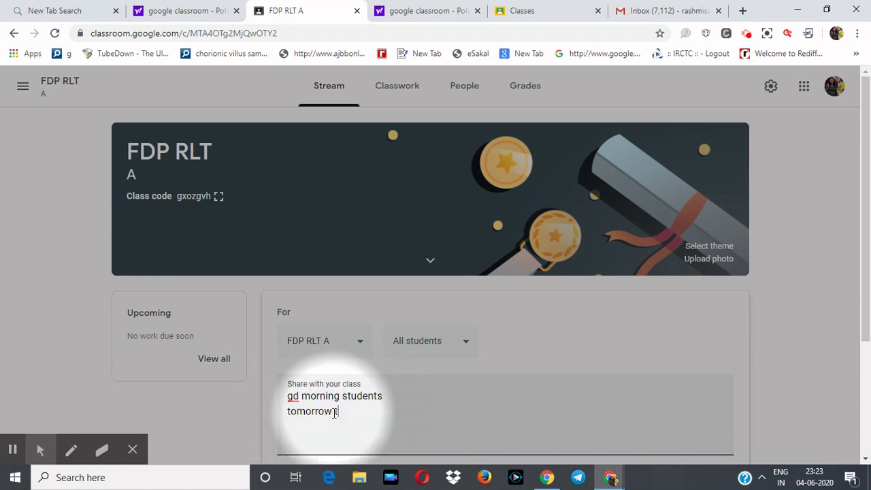
text(there will be our test )
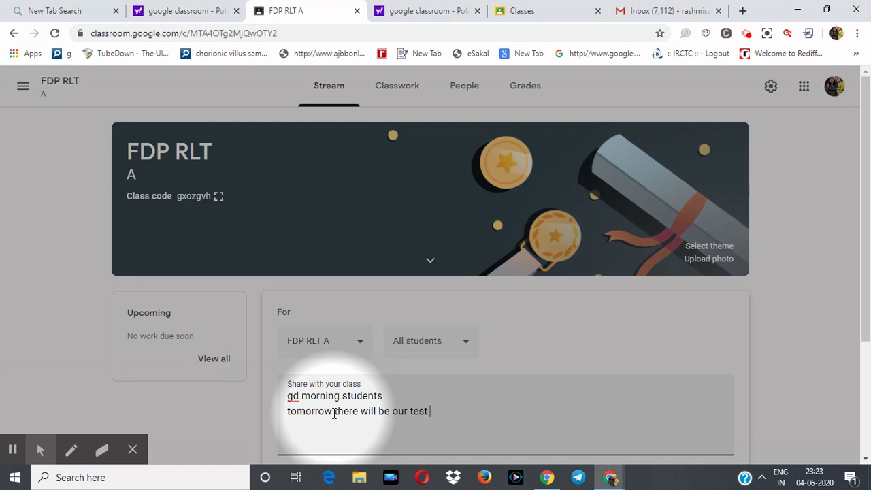
text(on 1st unit)
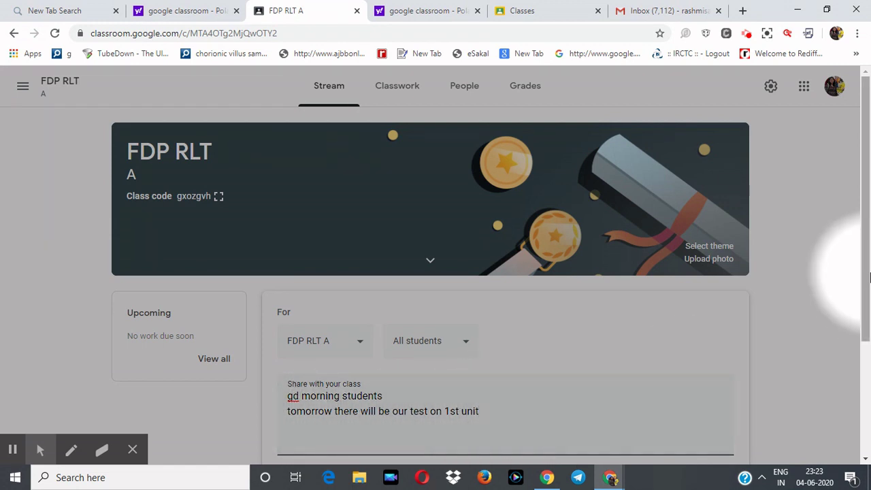
- Check the announcement's attachment and student options, and post it to all students of FDP RLT A
drag(870, 283, 868, 340)
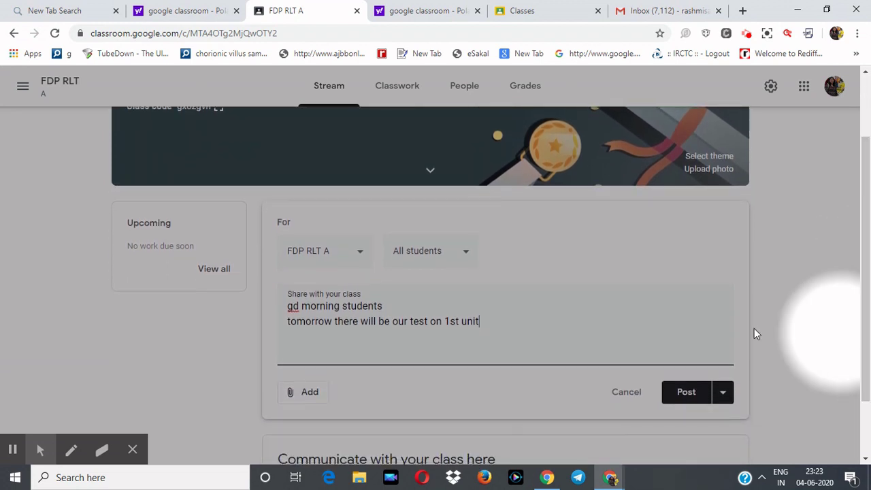
click(310, 395)
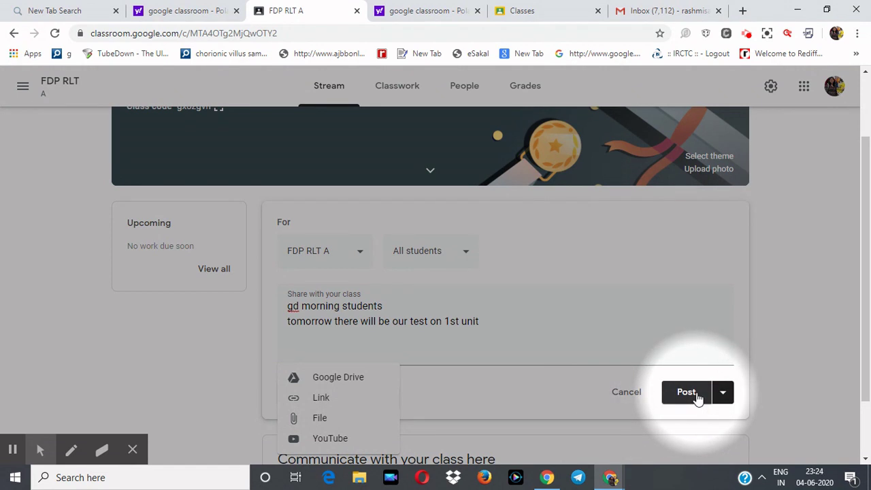
click(469, 255)
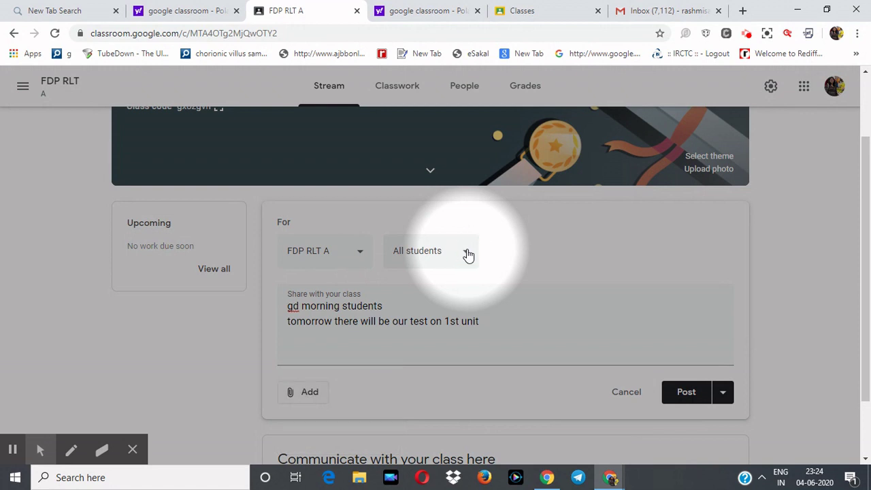
click(467, 255)
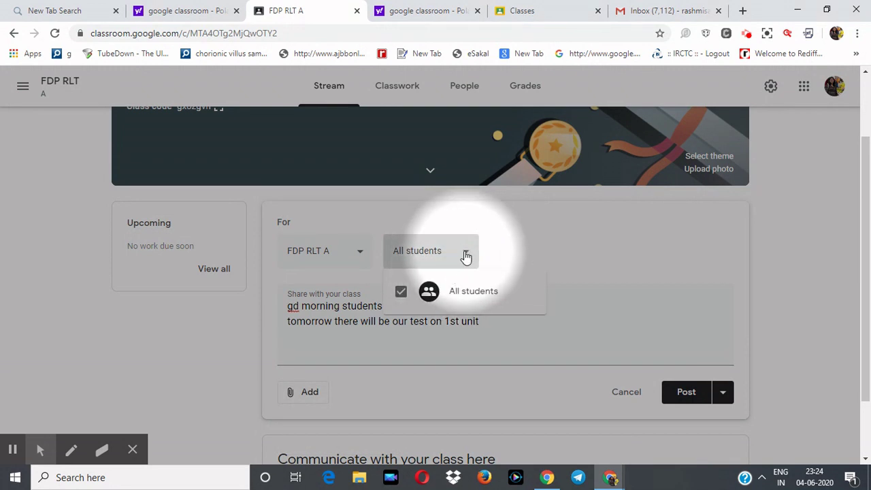
click(466, 255)
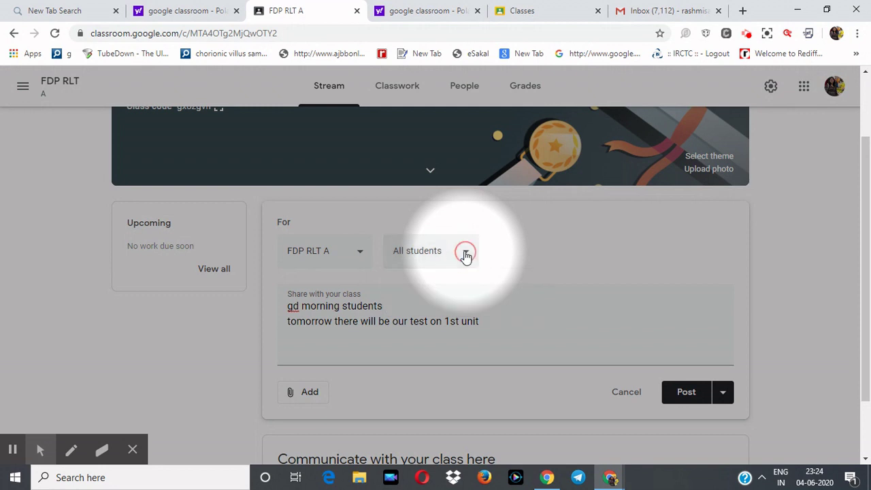
click(687, 393)
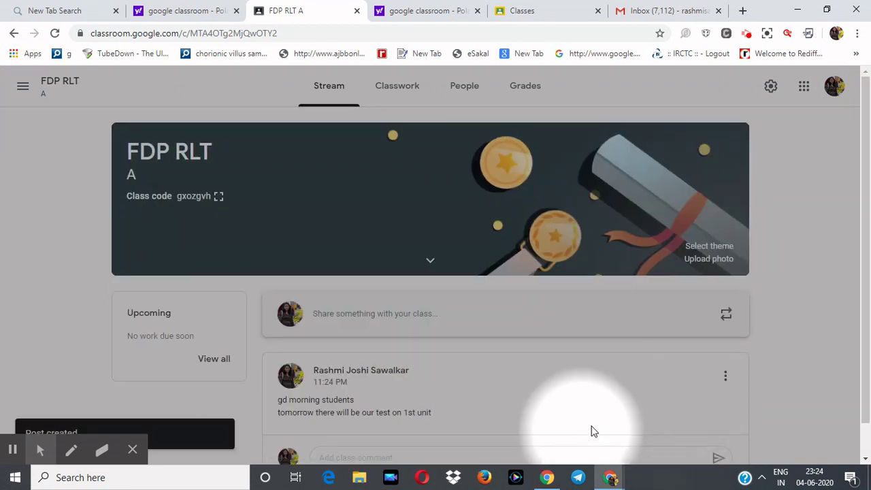
scroll(855, 272, down, 1)
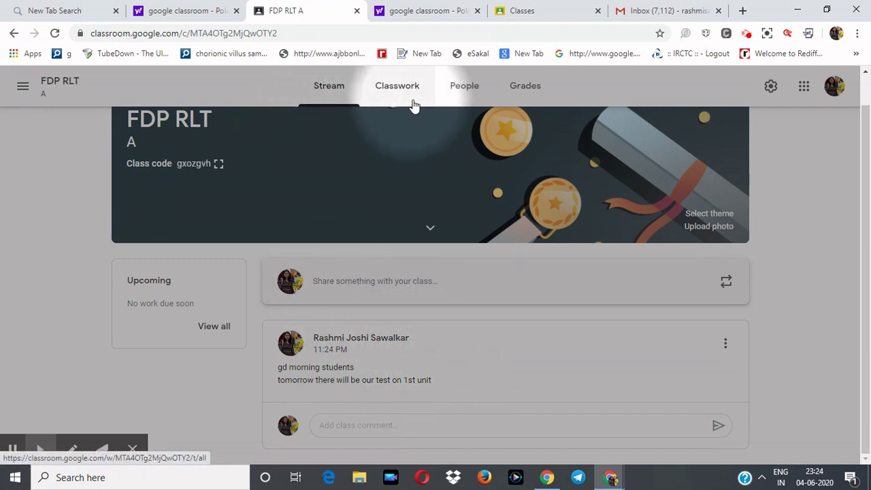
- Invite another teacher to the class by searching contacts for "s" and choosing the fourth suggested person
click(464, 87)
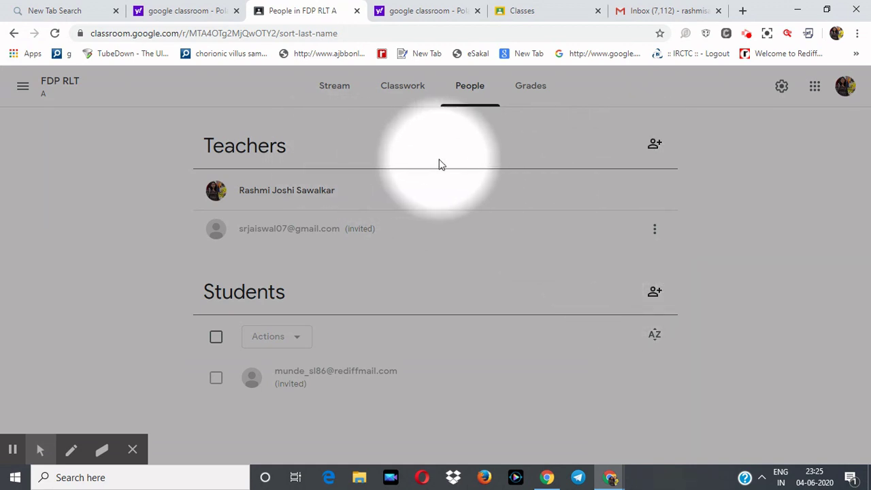
click(655, 146)
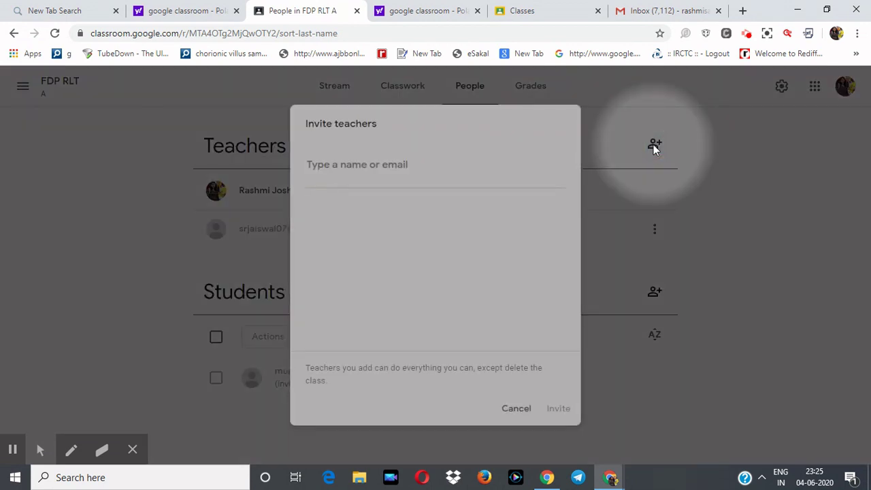
click(322, 168)
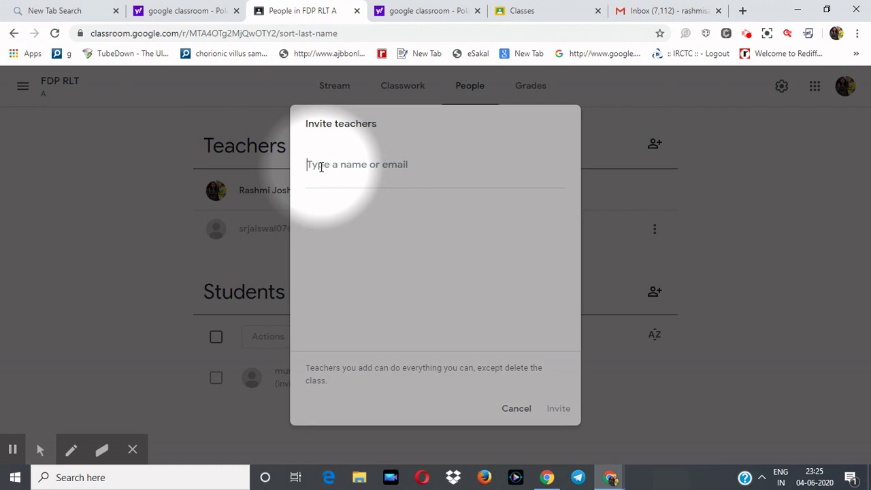
text(s)
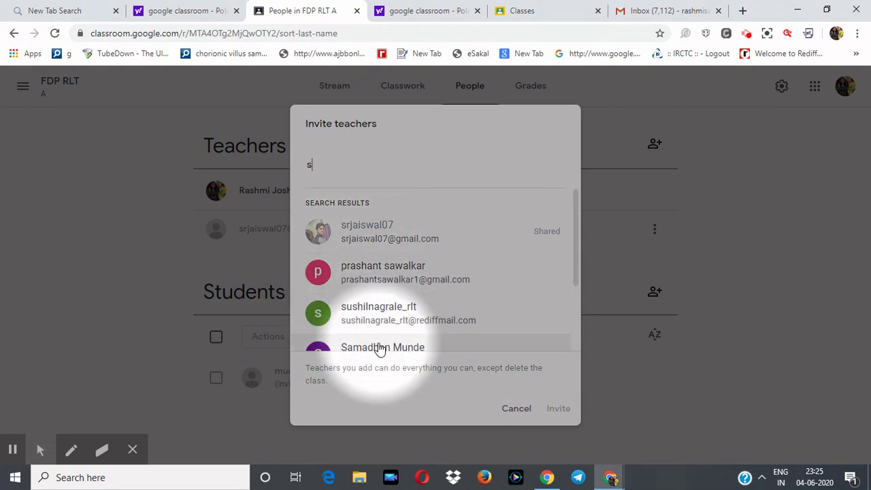
click(377, 227)
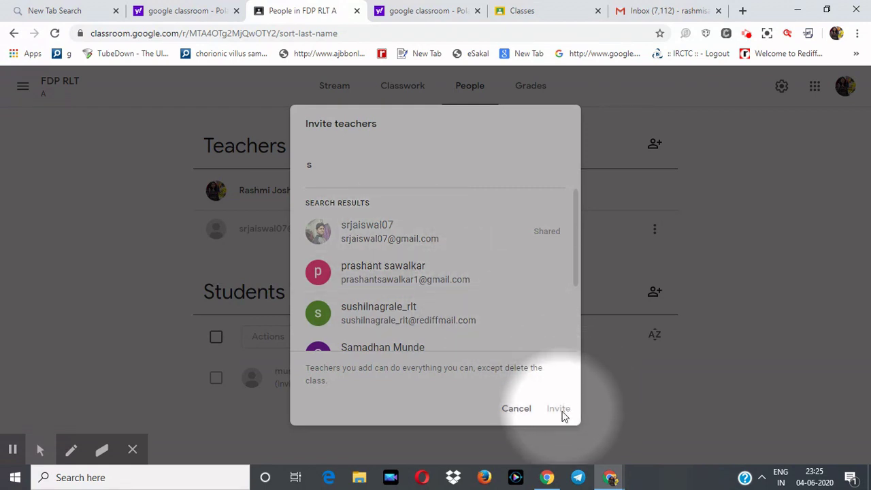
click(562, 414)
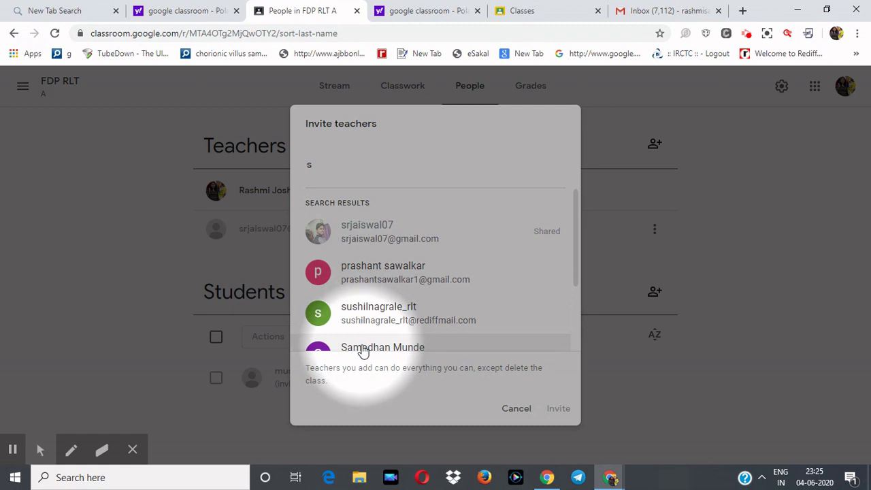
click(362, 348)
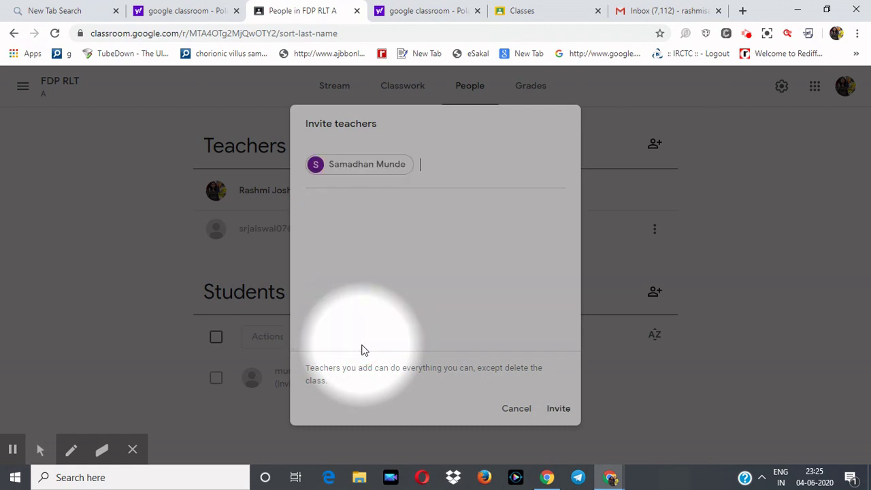
click(557, 411)
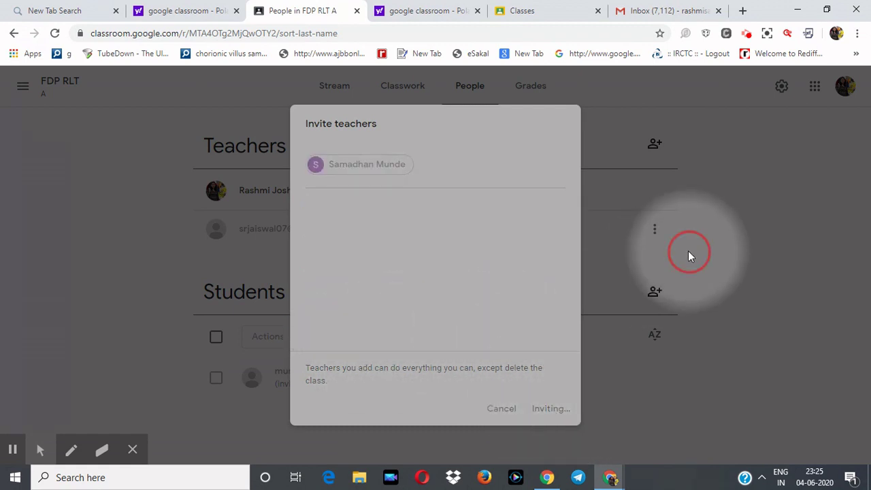
click(692, 199)
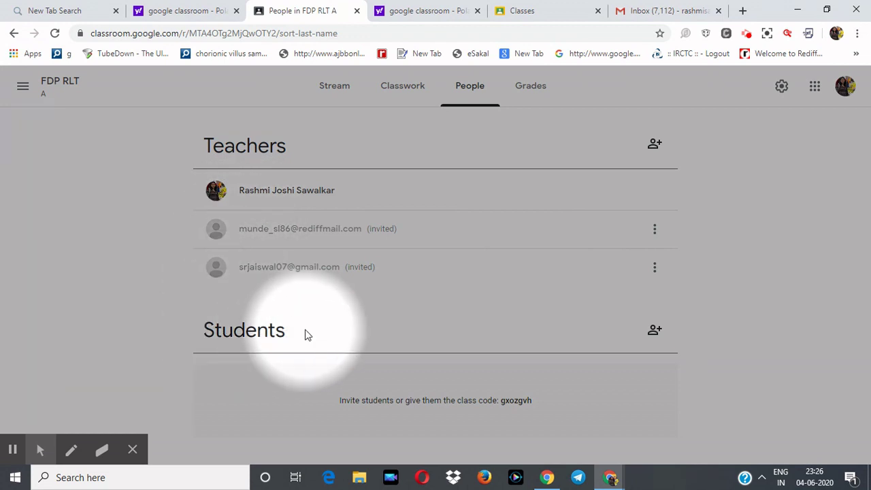
- View the form for inviting students to the class and cancel it without entering anyone
click(654, 332)
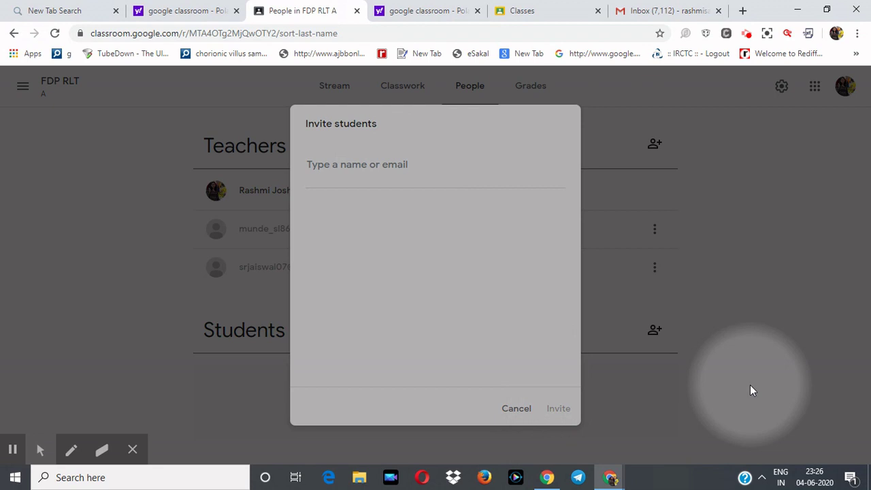
click(659, 327)
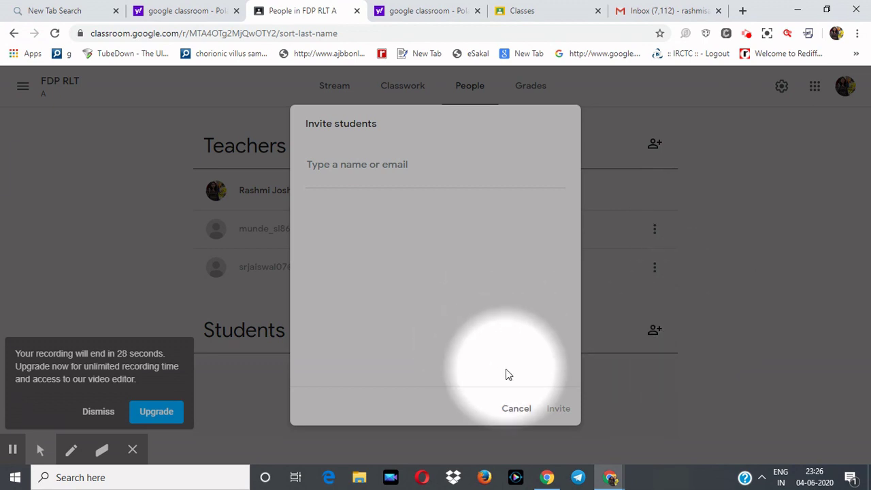
click(517, 409)
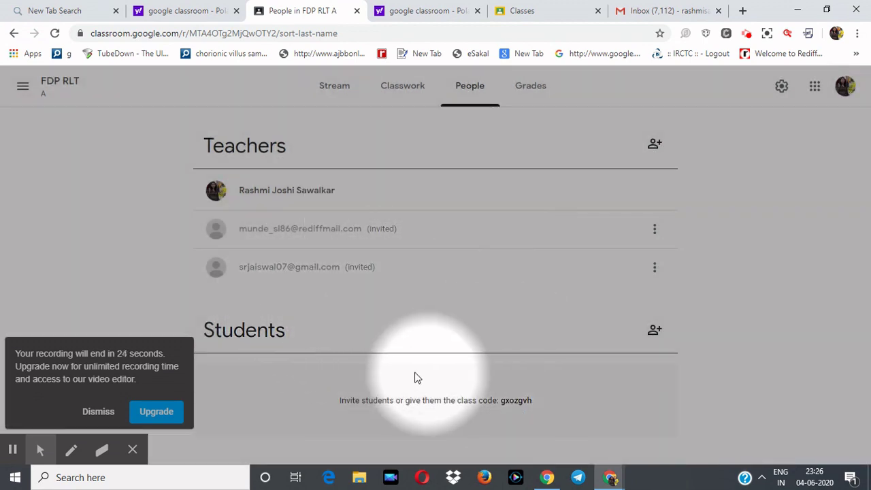
click(114, 411)
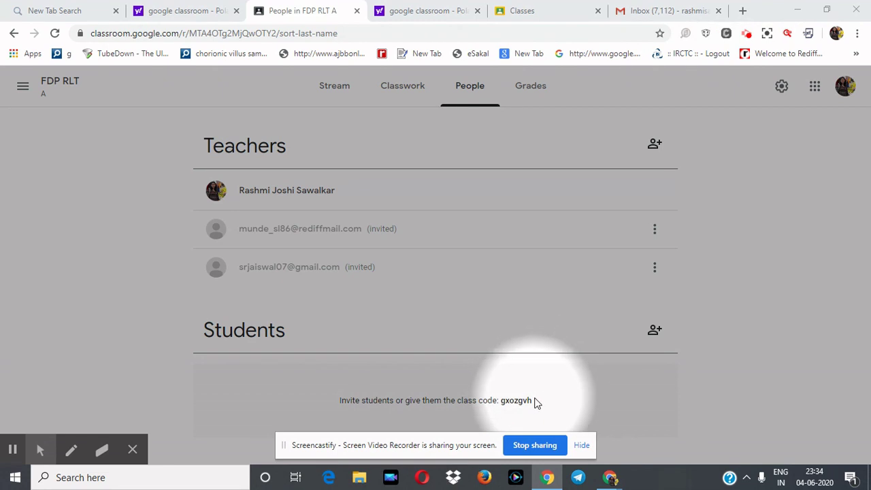
click(580, 445)
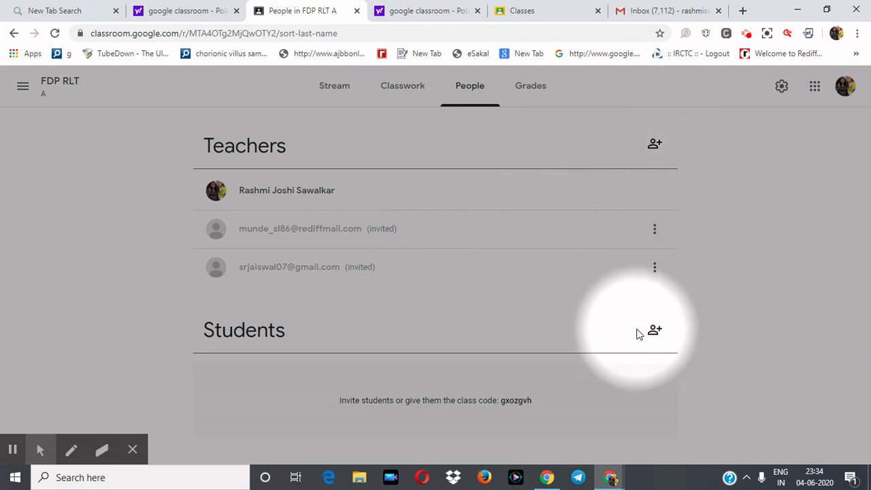
- Create a new classwork material for the class and title it "Sericulture notes"
click(401, 94)
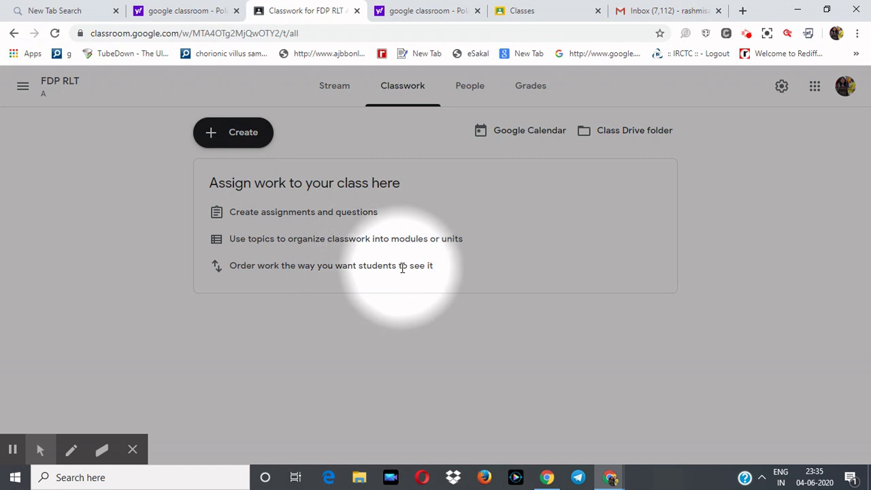
click(253, 141)
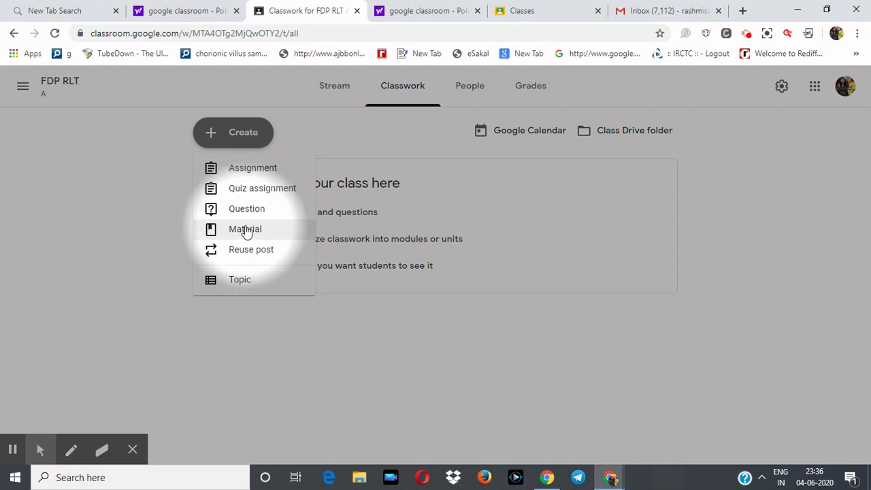
click(246, 231)
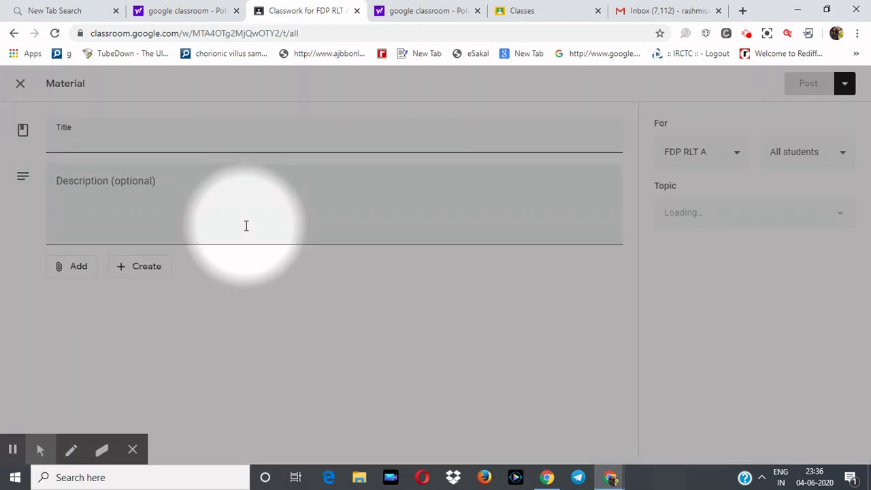
click(83, 141)
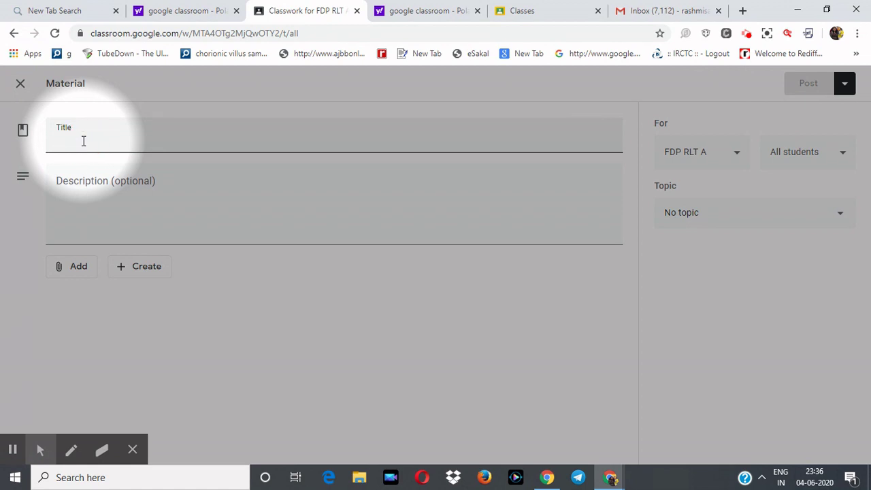
text(S)
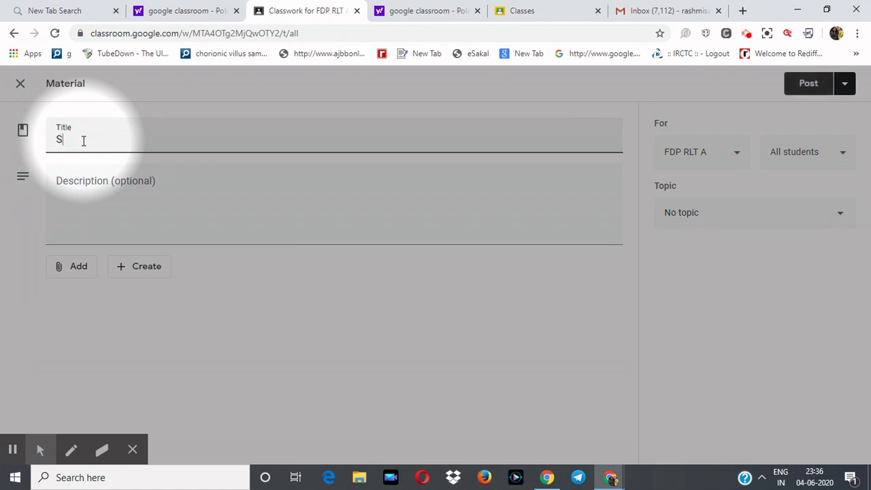
text(ericult)
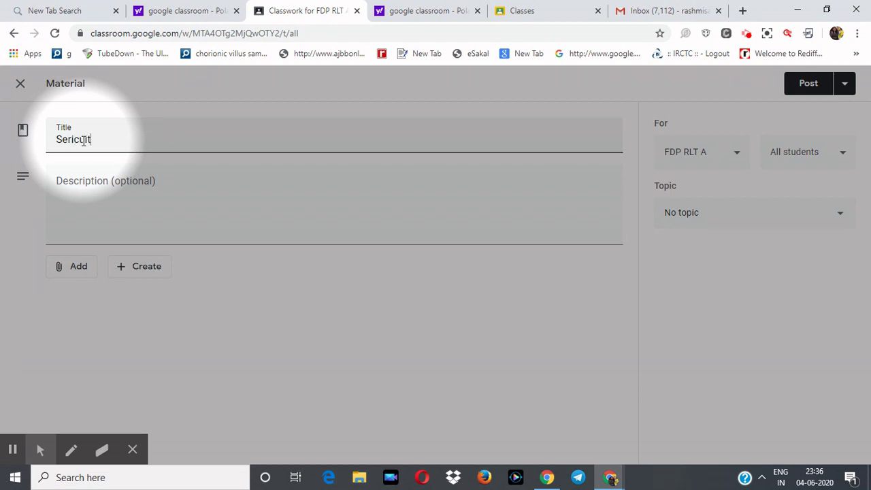
text(ure notes)
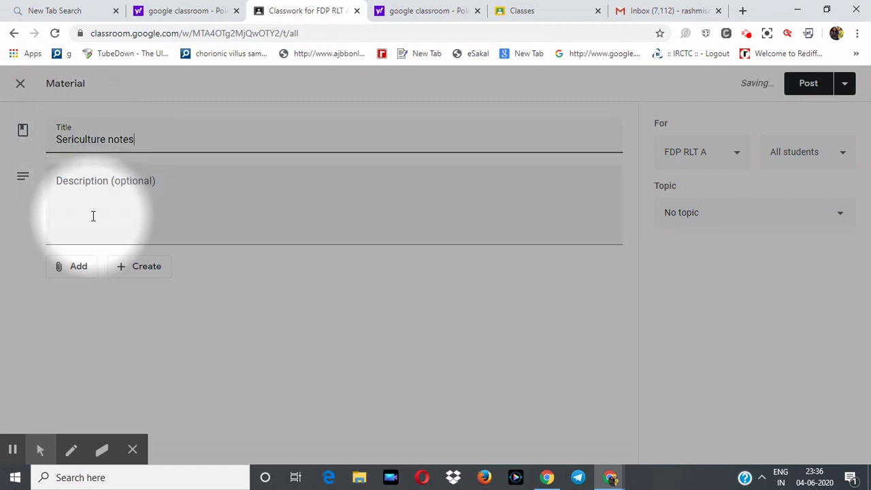
- Enter the material's description as "Sericulture means what, mulberry plantation...."
click(94, 216)
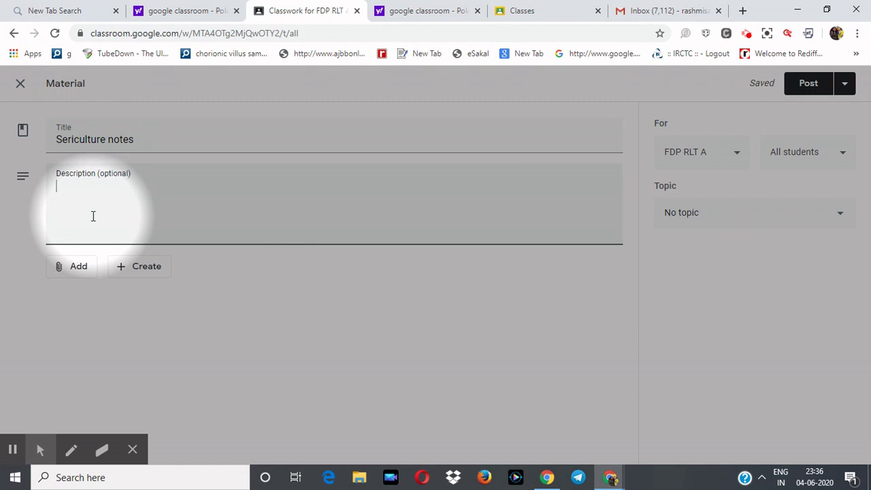
text(Sericul)
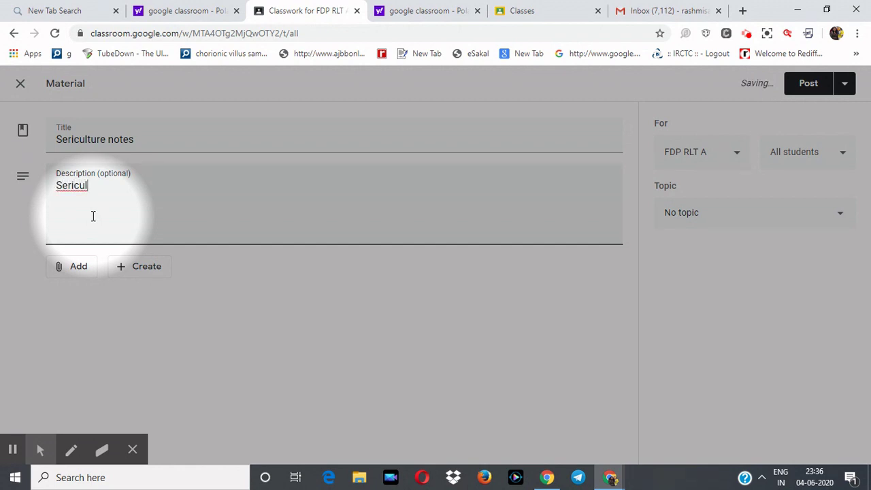
text(ture means)
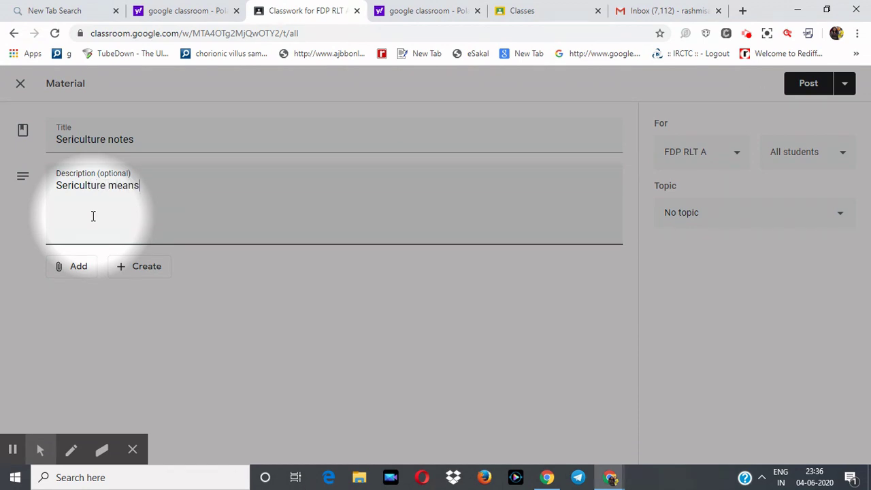
text( what,)
text(mulber)
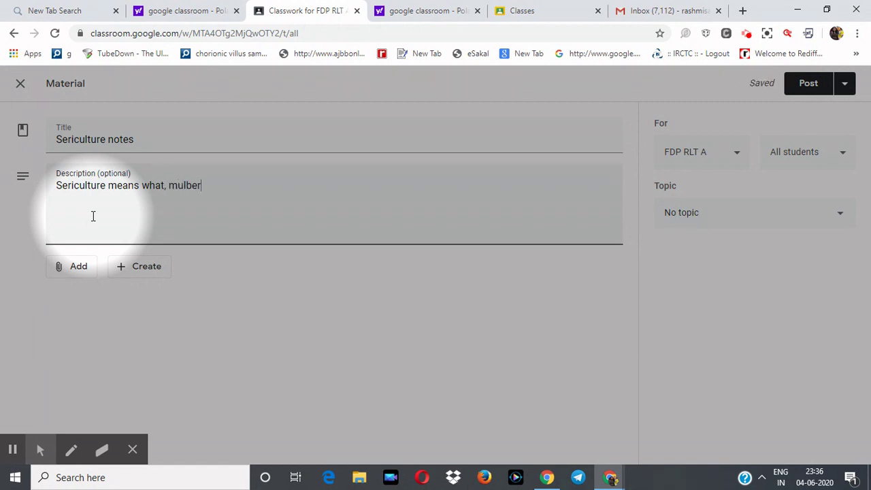
text(ry plantation....)
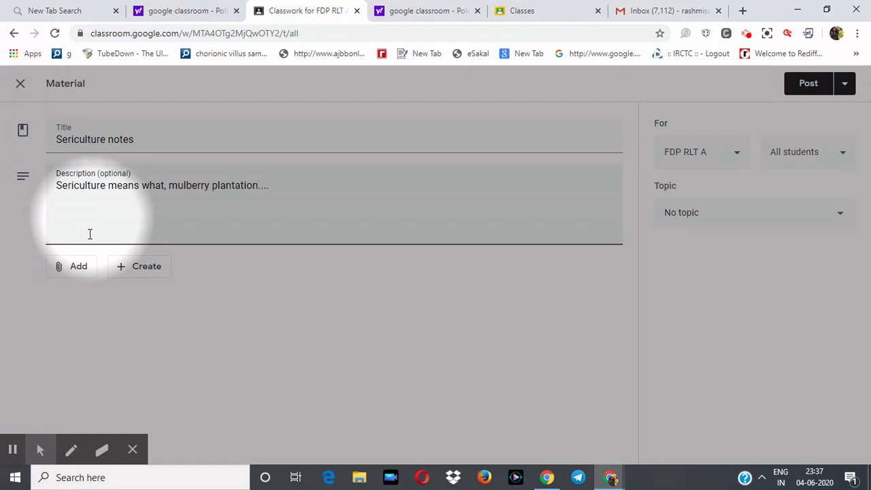
- Attach the PDF "Day 1-Pdf-1 11.05.20" to the material by uploading it through Google Drive from the desktop folder "E- Cert. Course Seri. 2020"
click(79, 268)
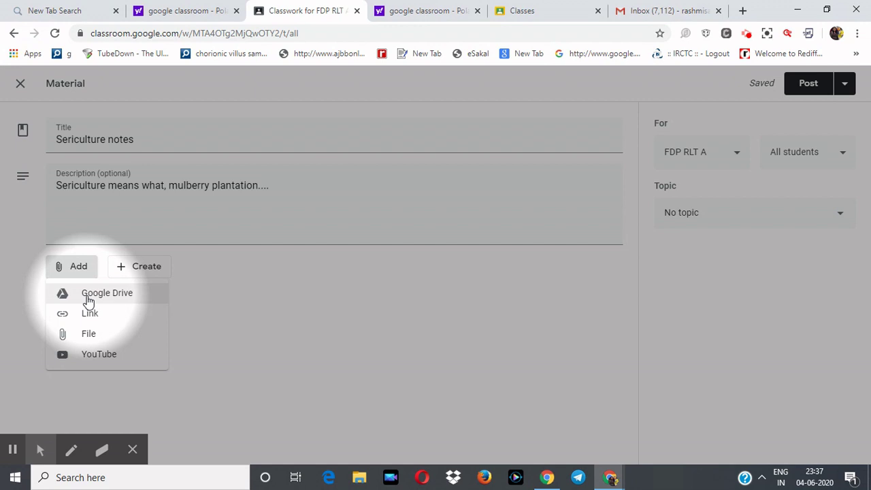
click(88, 299)
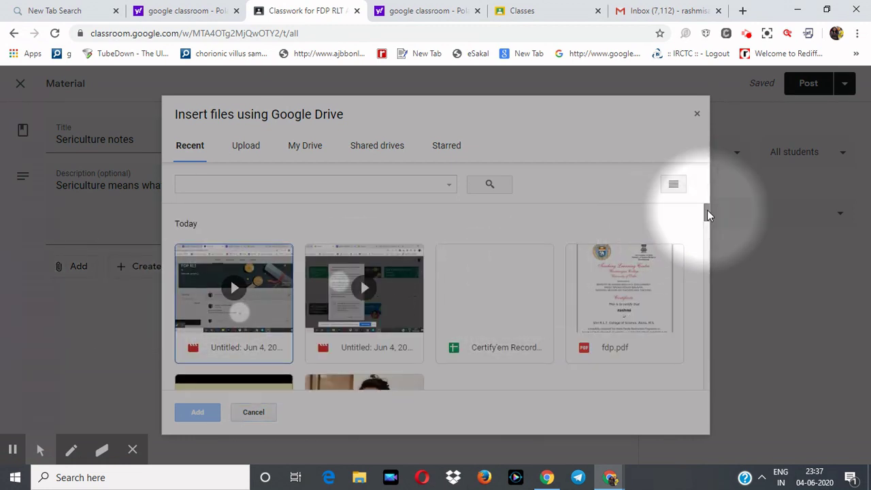
mouse_move(707, 211)
mouse_down()
mouse_move(708, 231)
mouse_move(704, 194)
mouse_up()
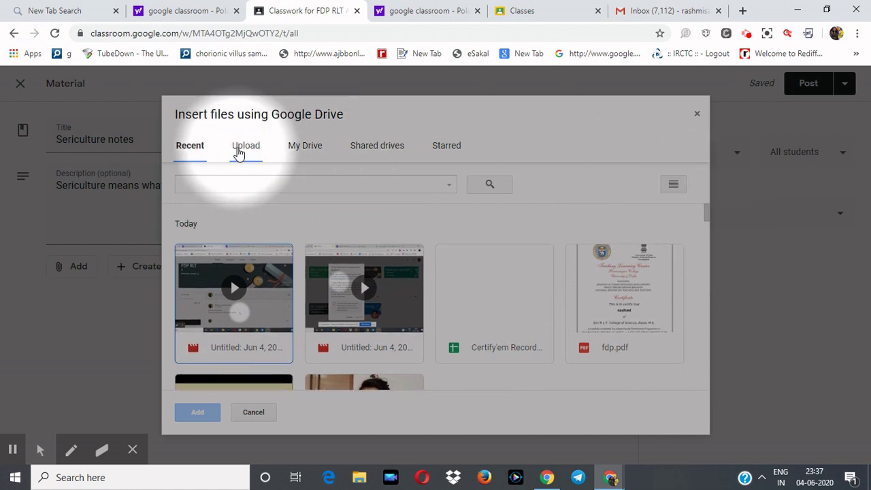
click(238, 148)
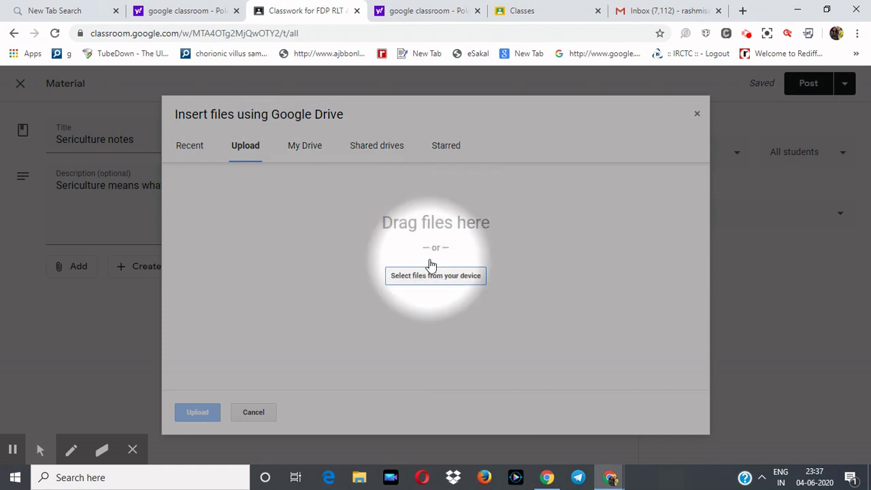
click(424, 277)
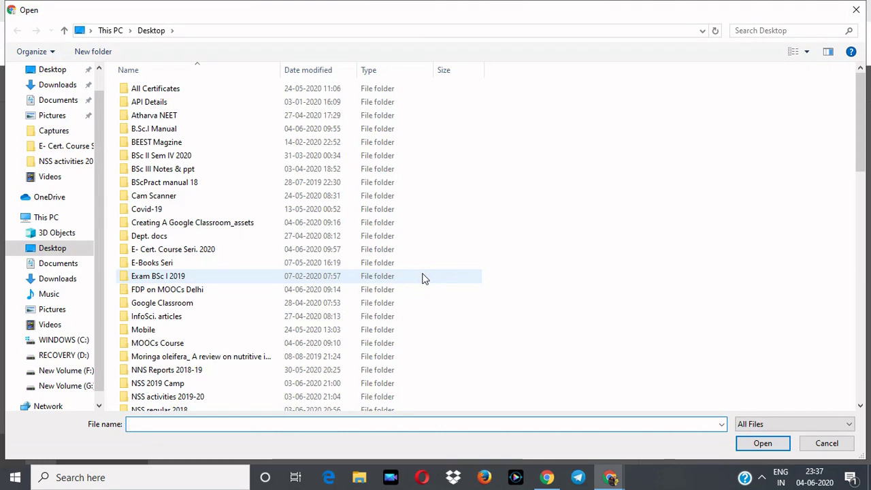
click(393, 251)
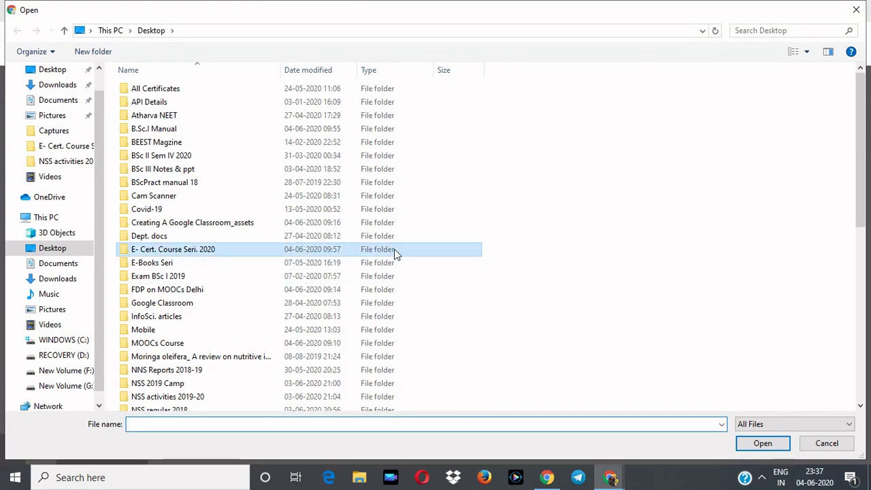
double_click(396, 253)
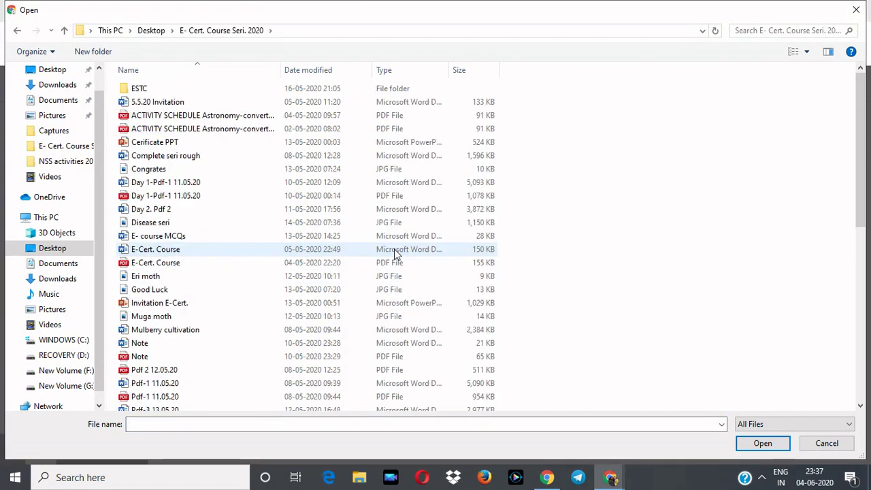
click(335, 196)
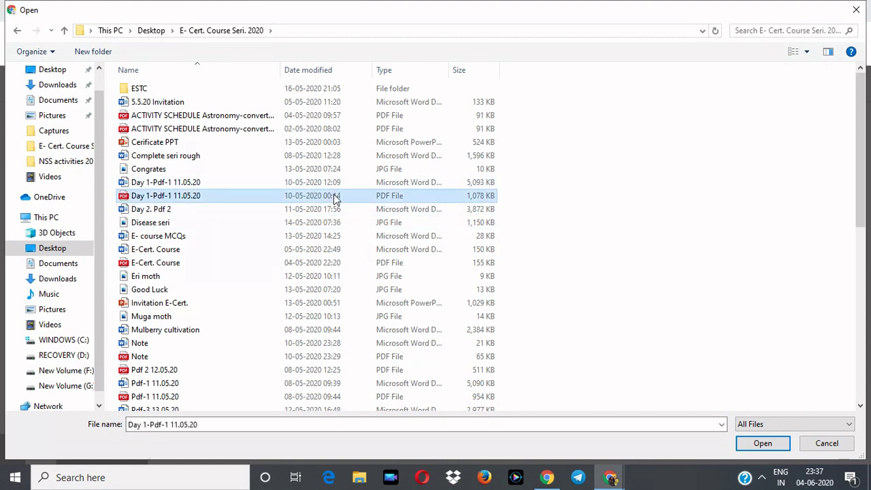
click(765, 449)
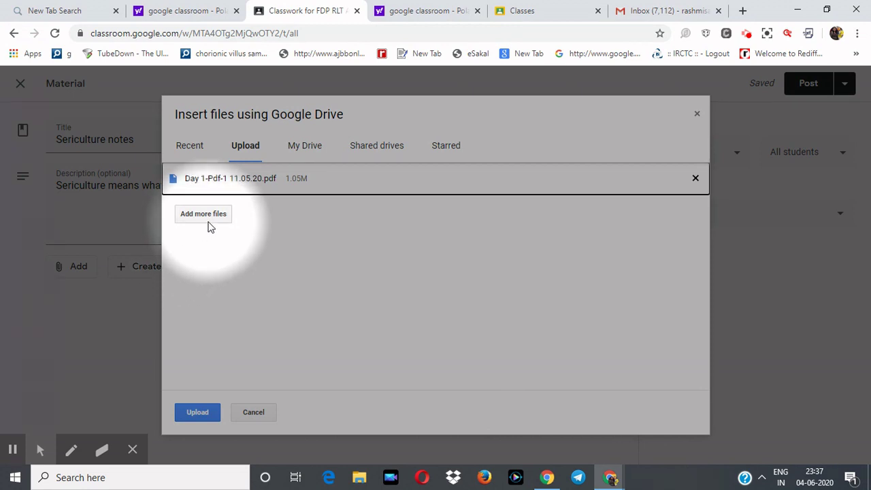
click(193, 413)
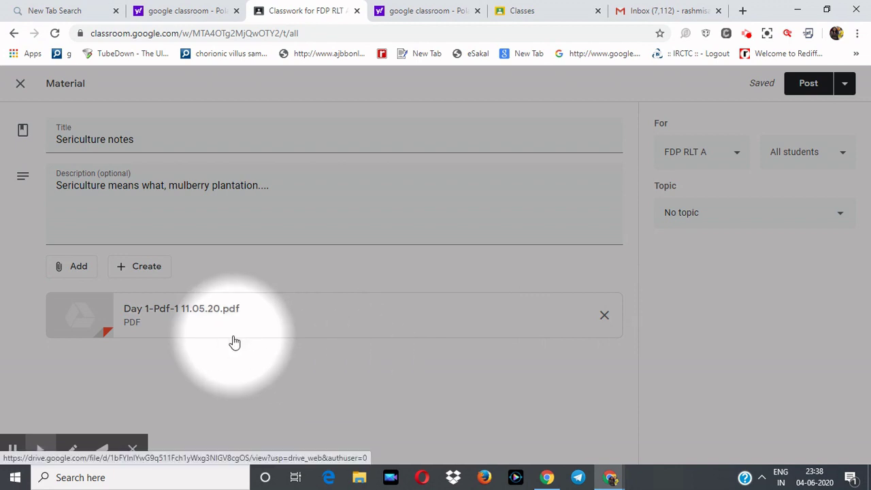
- Check which new file types can be created for the material, and upload the image Good Luck.jpg from the device as a second attachment
click(140, 276)
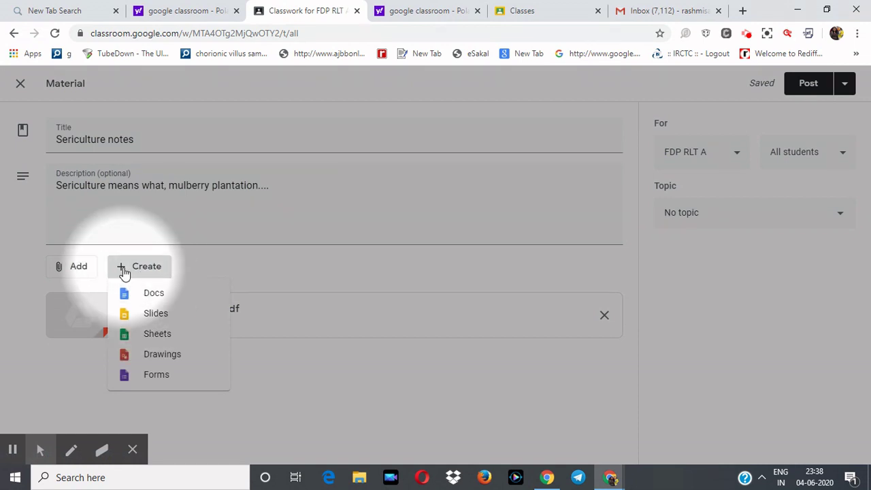
click(124, 271)
click(84, 270)
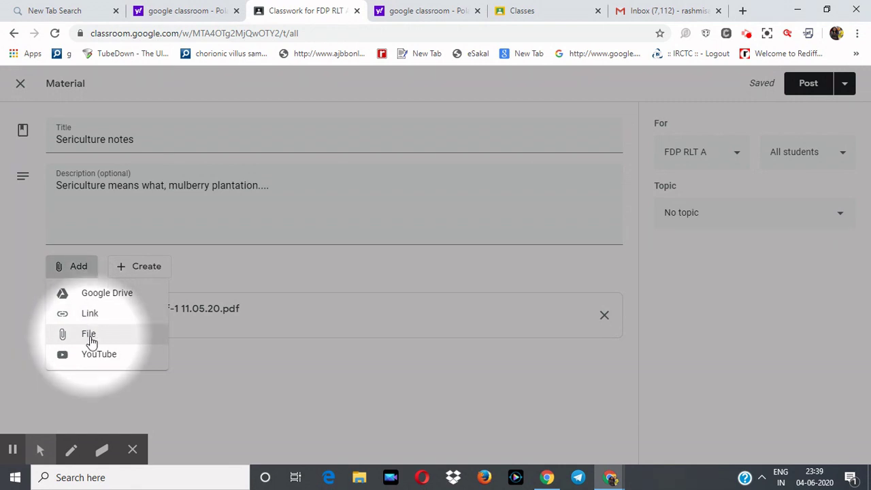
click(89, 334)
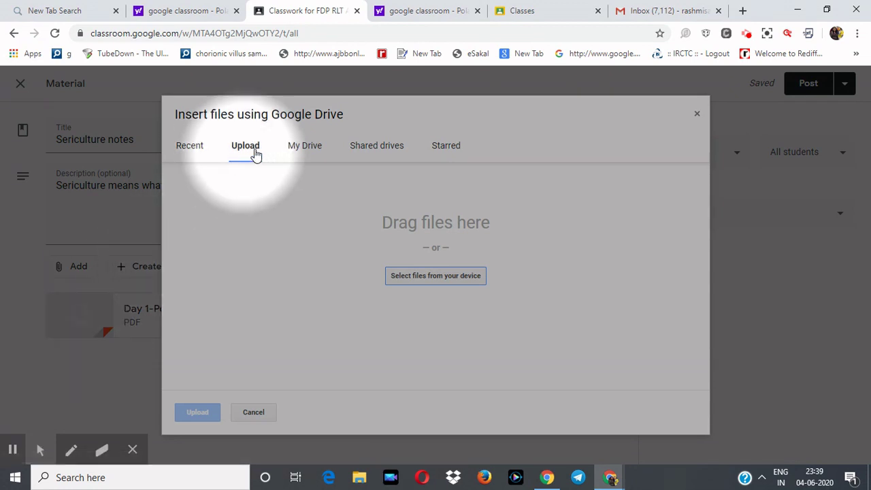
click(421, 275)
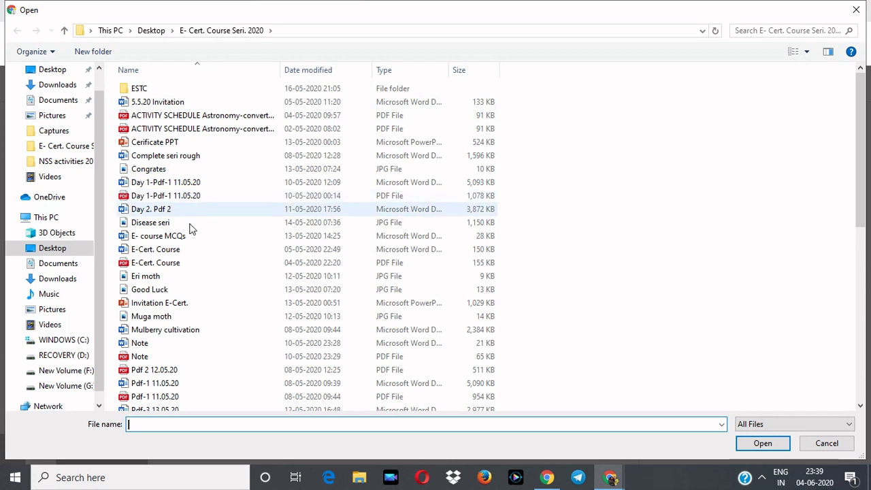
click(171, 292)
click(776, 451)
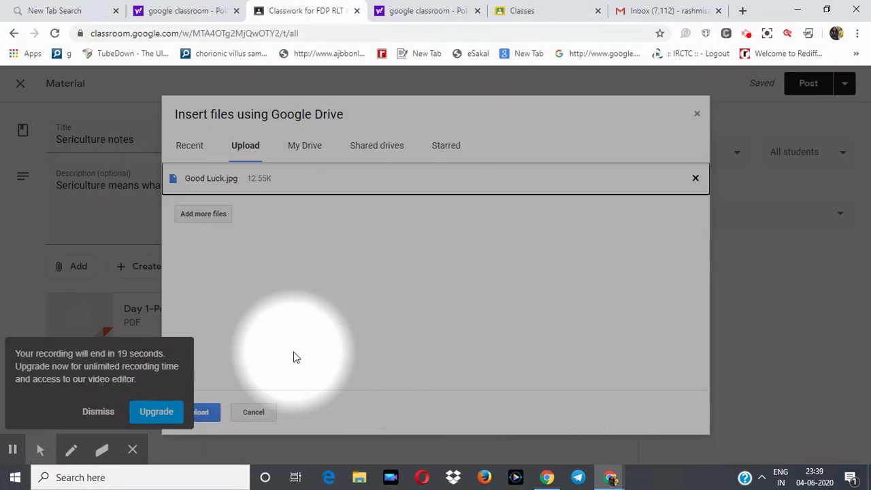
click(204, 414)
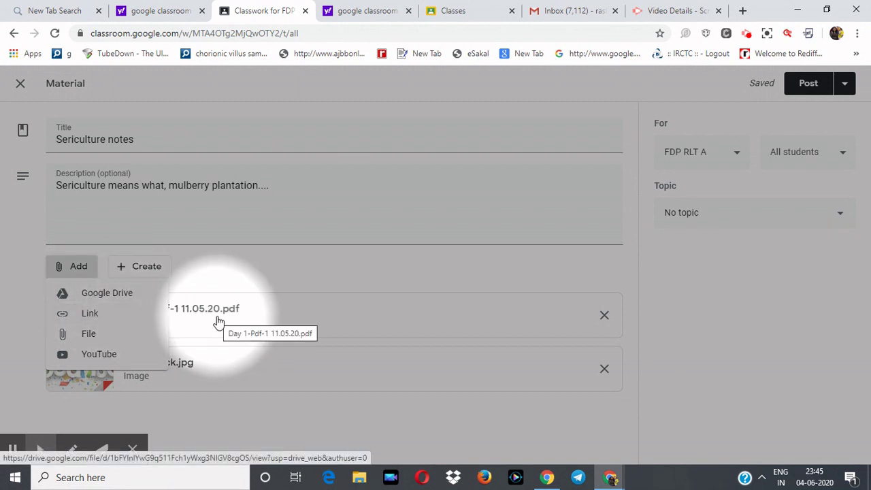
- Check the form for attaching a link, and try to attach a YouTube video to the material by pasting its URL
click(89, 312)
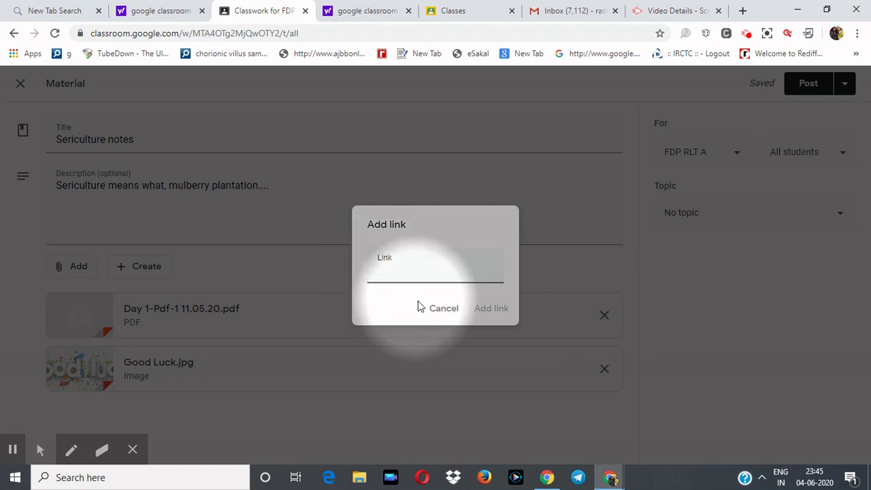
click(439, 310)
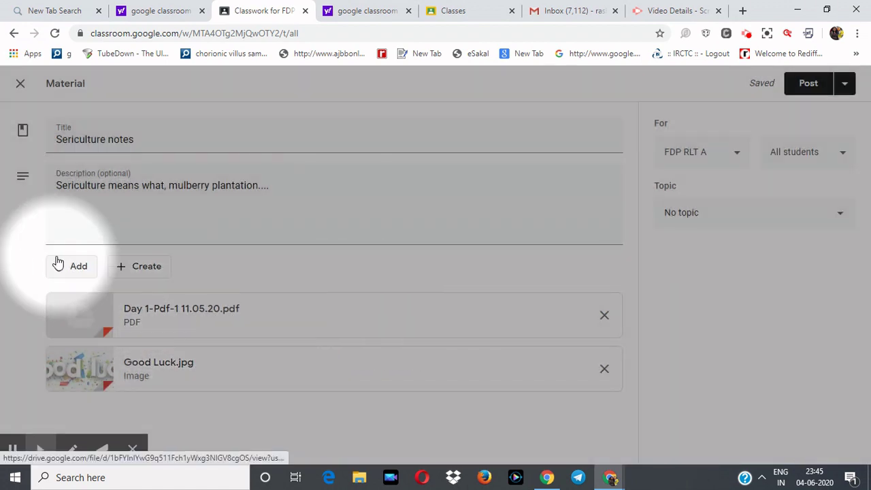
click(63, 267)
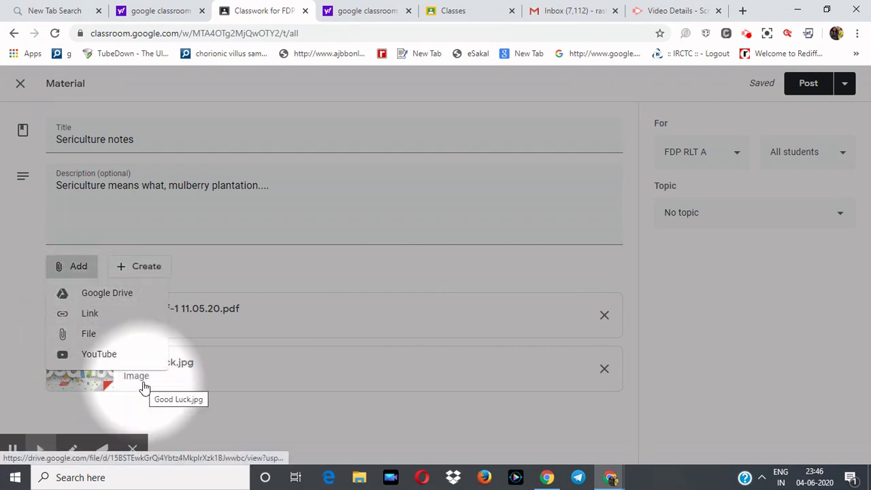
click(107, 358)
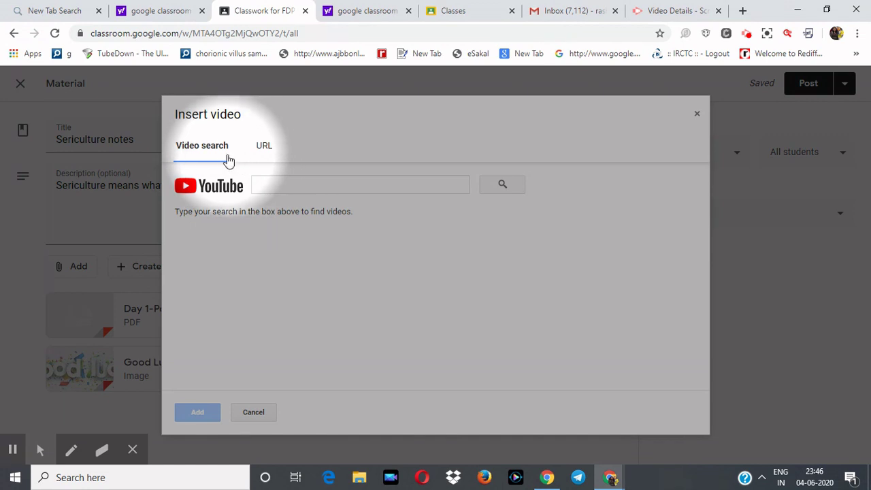
click(263, 147)
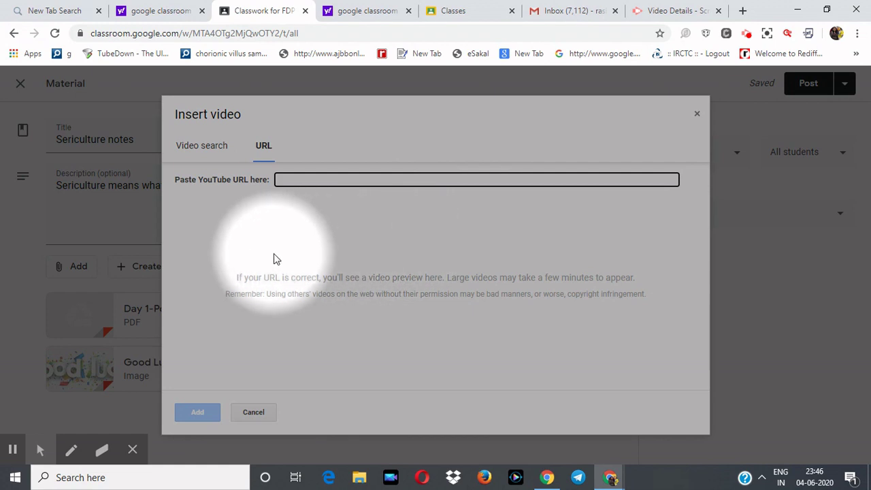
right_click(304, 180)
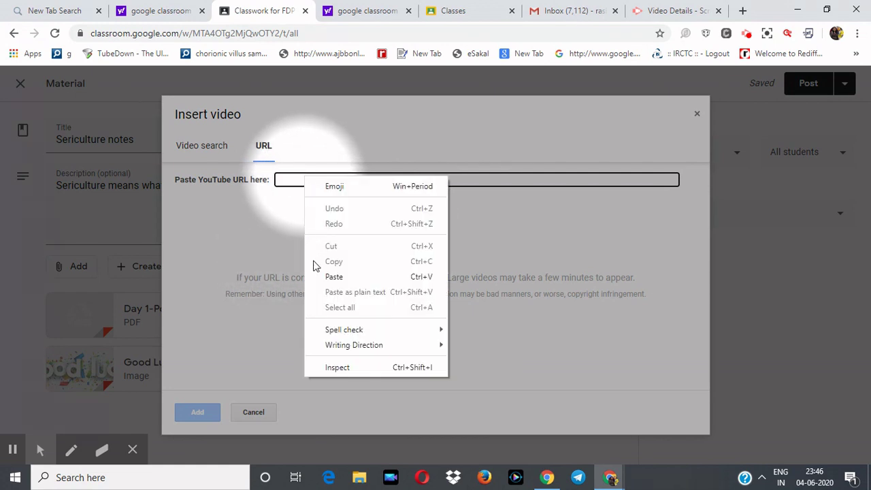
click(331, 279)
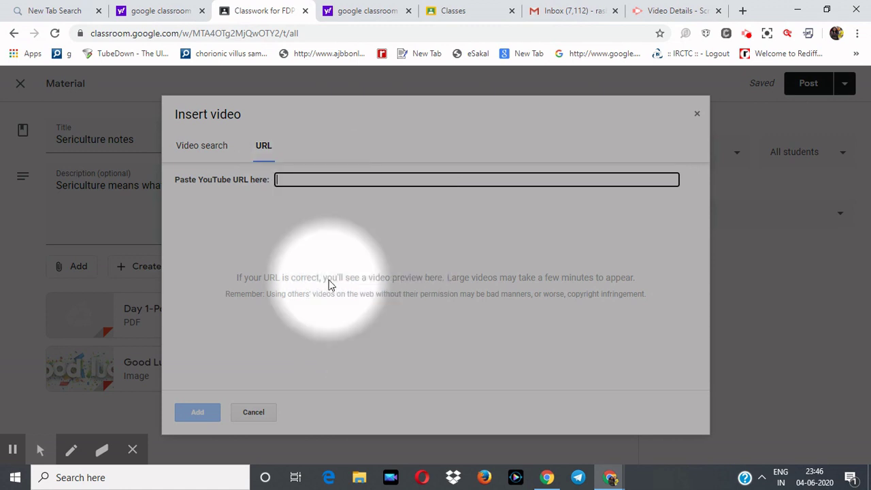
click(195, 416)
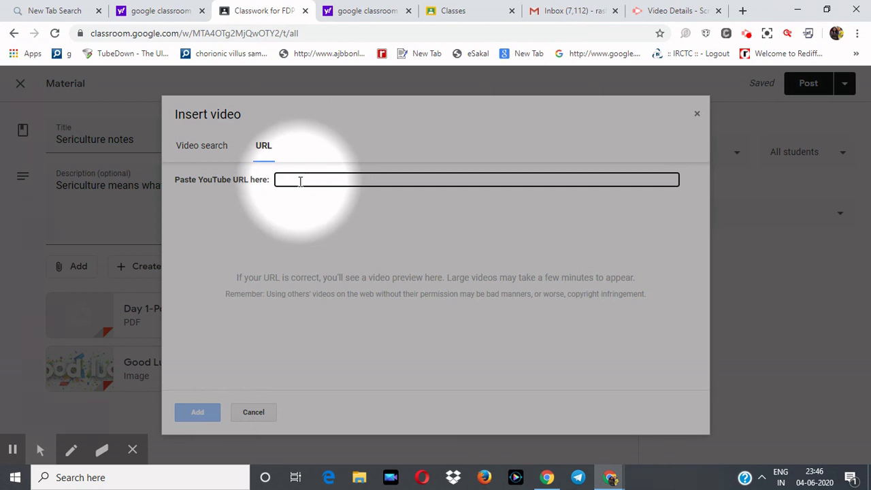
click(195, 412)
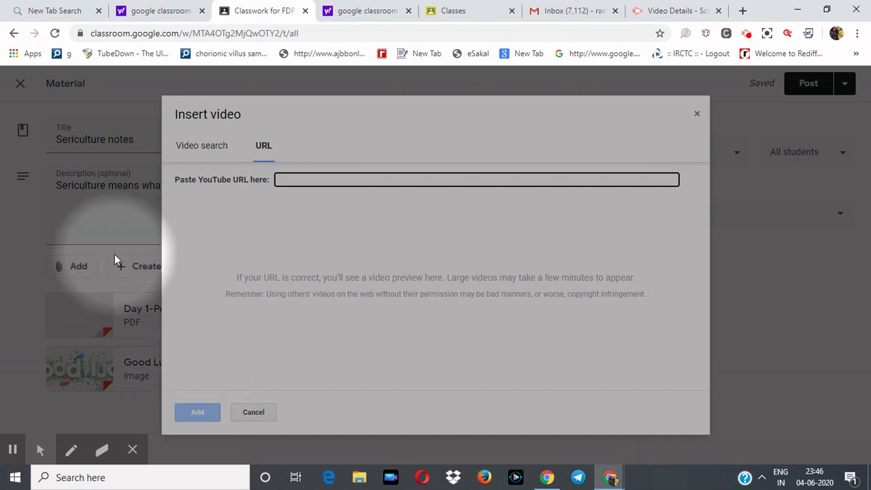
click(252, 417)
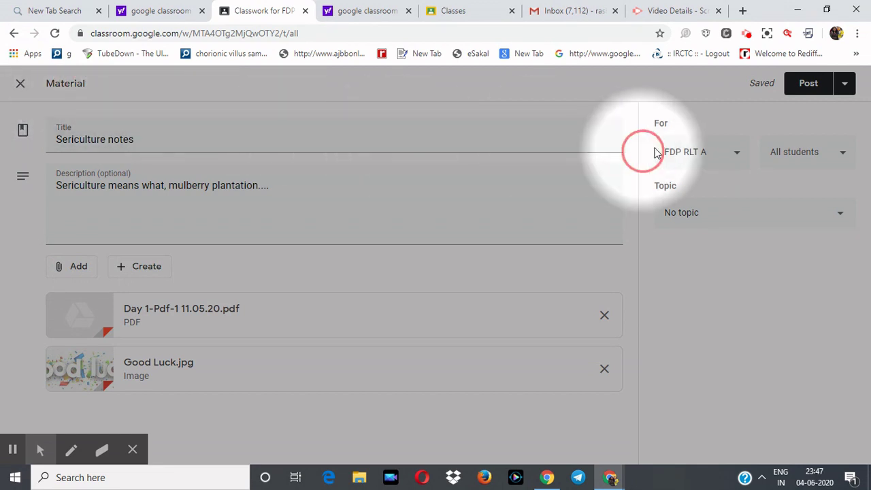
- Check the material's posting options and the topic choices available for it
click(844, 87)
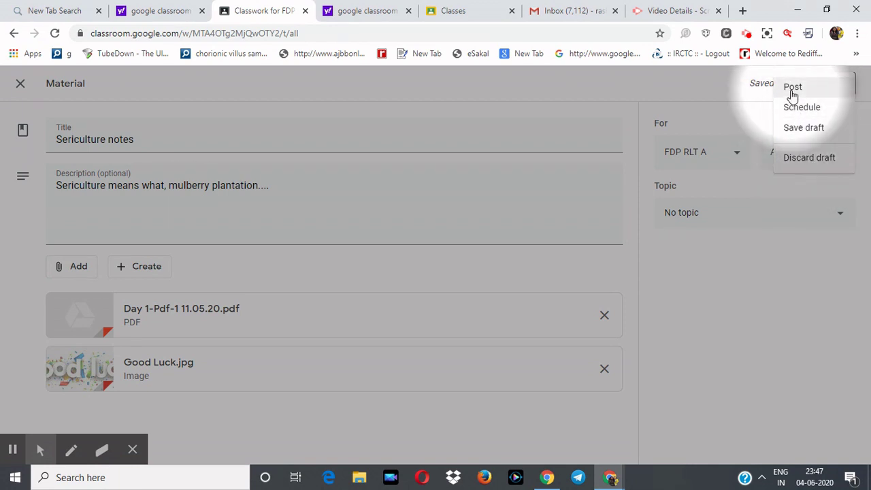
click(732, 115)
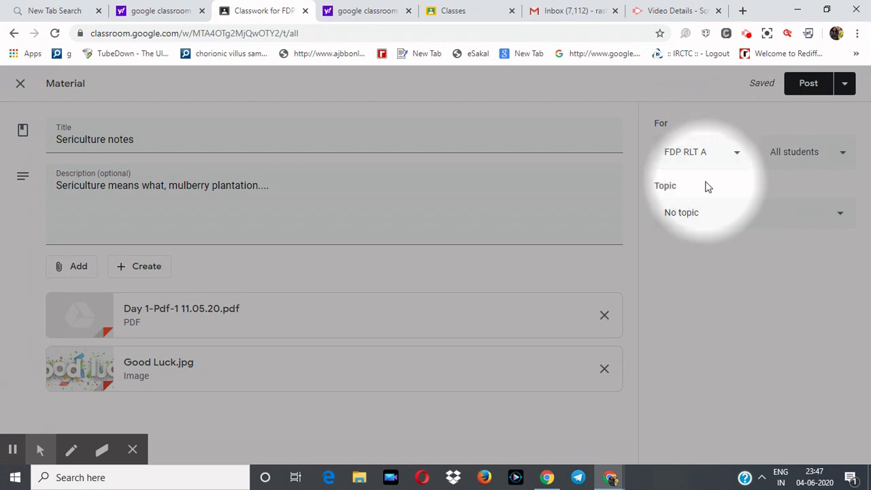
click(840, 221)
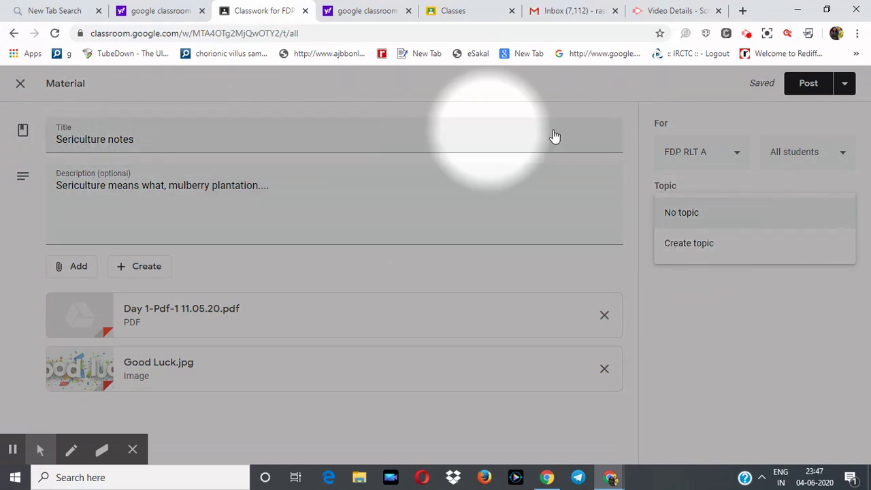
click(742, 186)
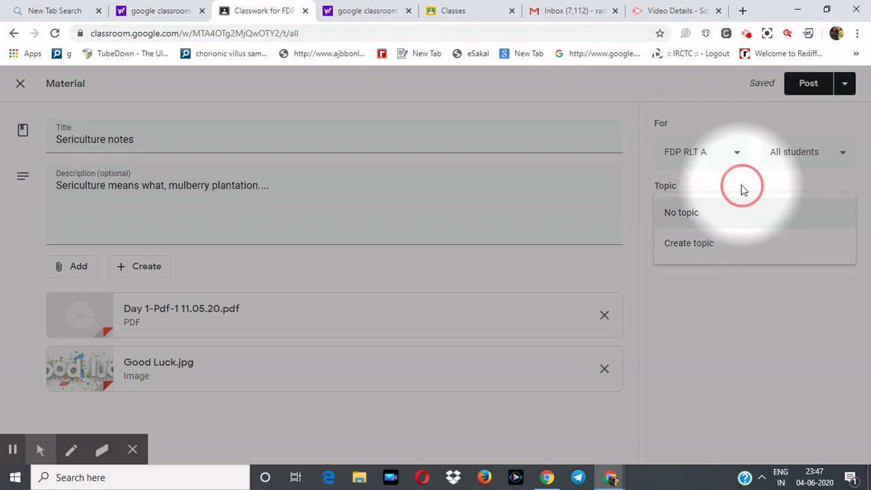
- Post the "Sericulture notes" material to the class, dismiss the topic tip and expand the posted item to show its attachments
click(807, 83)
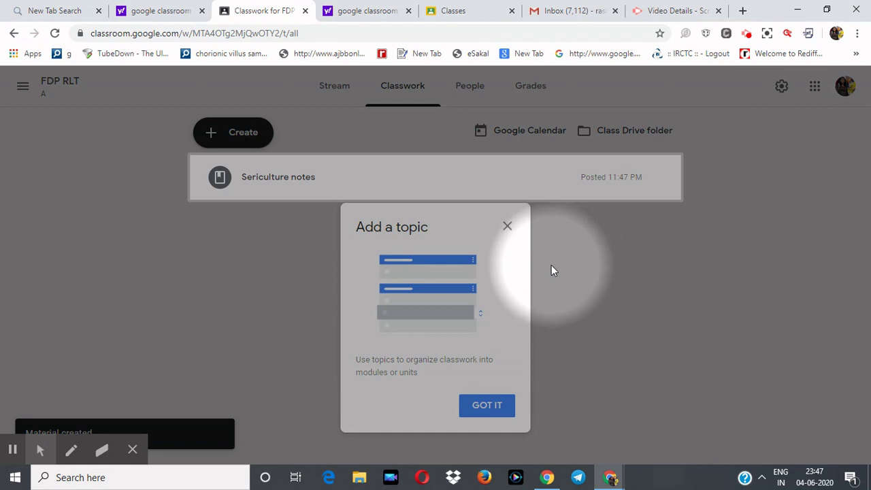
click(480, 418)
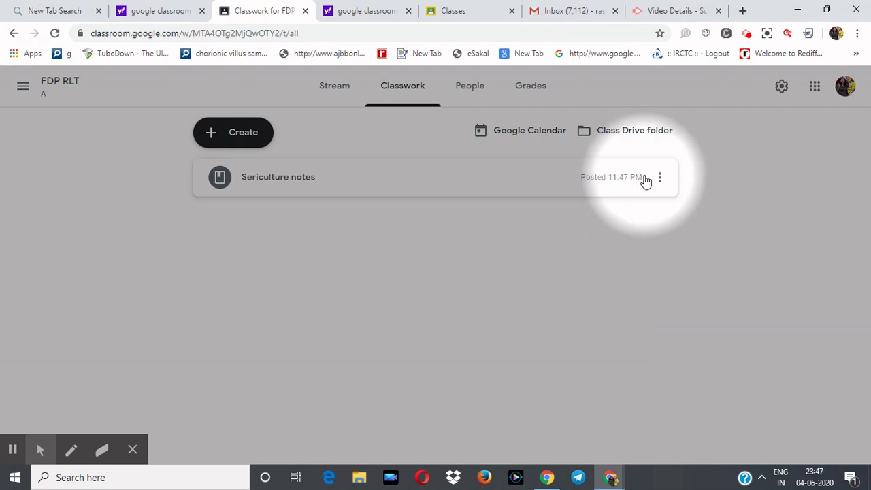
click(310, 183)
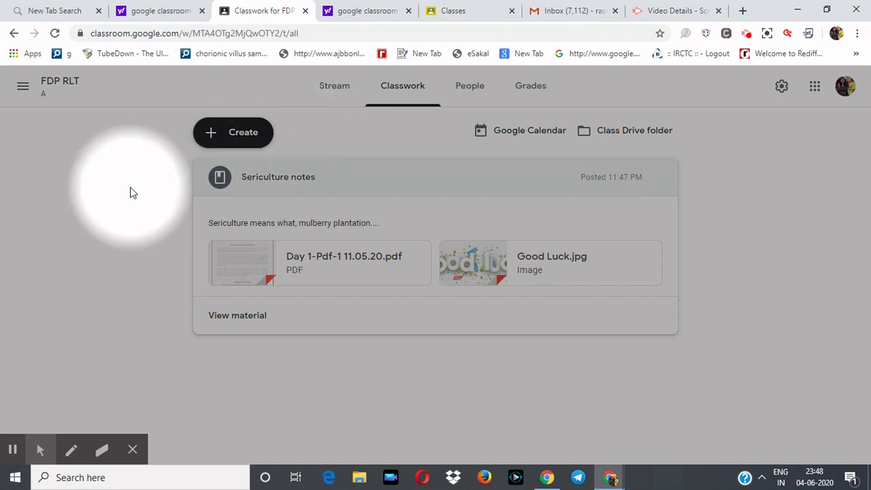
- Create a new classwork question reading "Write a short note on Holometabolous insects" with Short answer as its type
click(224, 143)
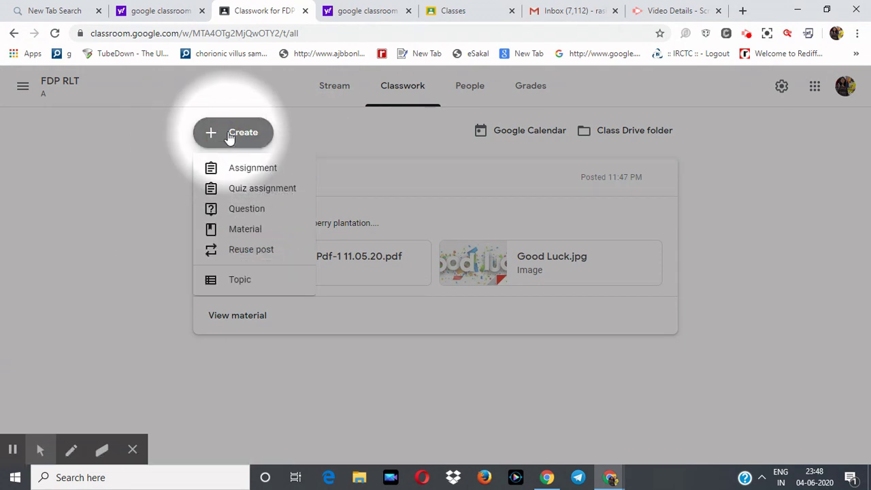
click(249, 209)
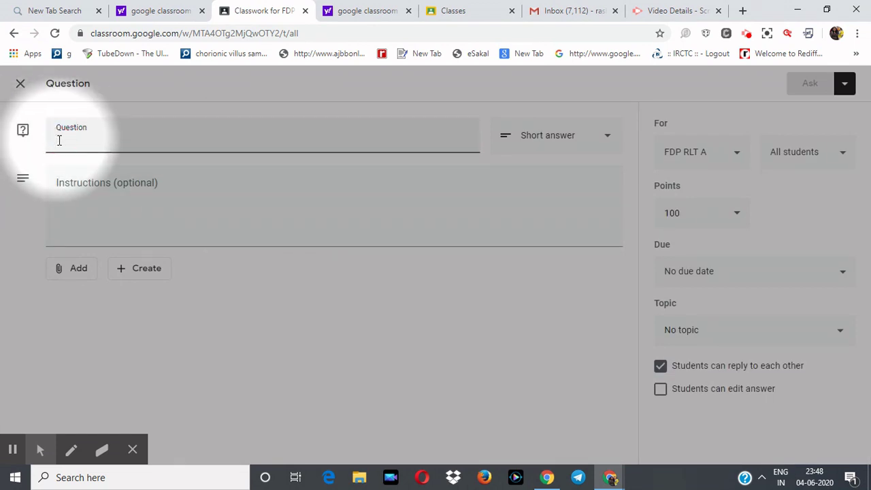
text(Write a short note o)
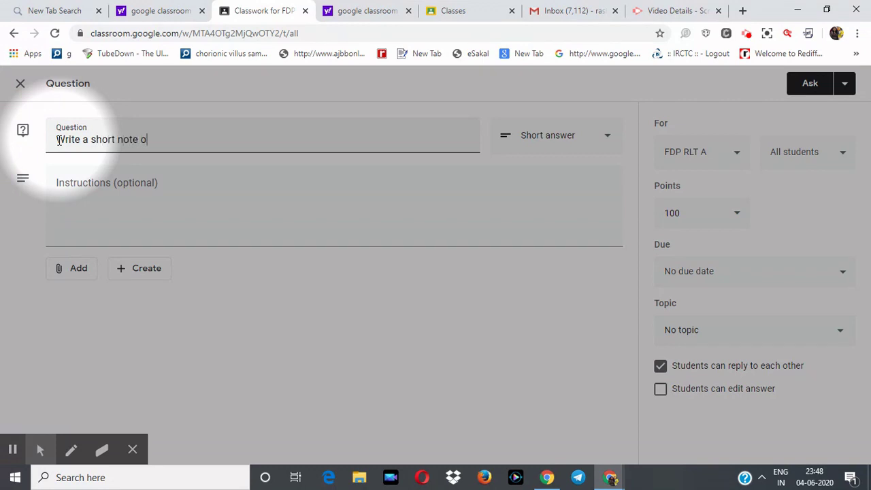
text(C)
text(Holometabolou)
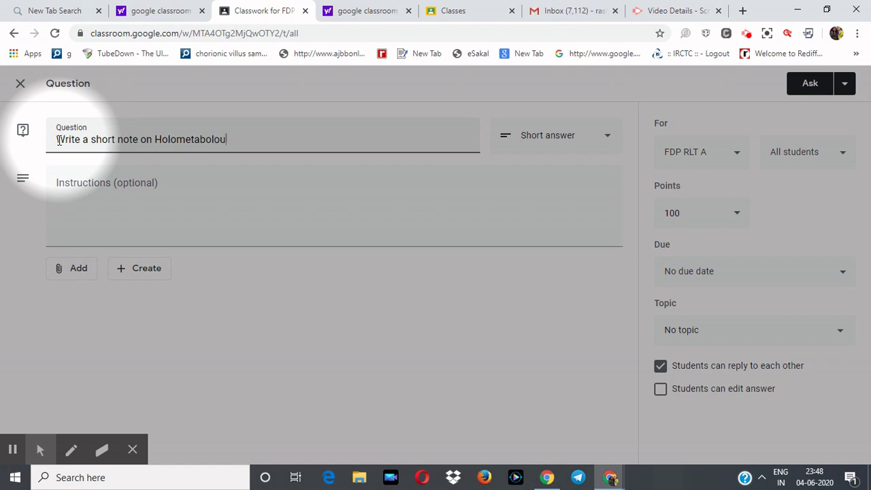
text(s insects)
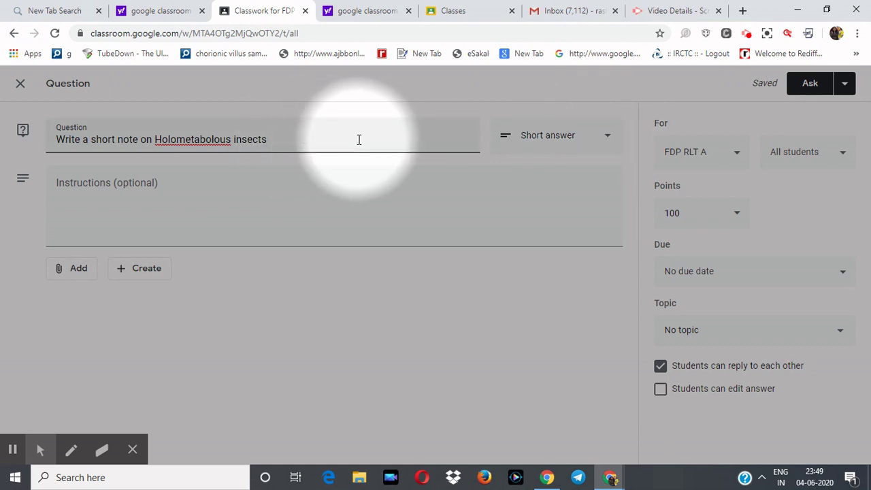
click(602, 139)
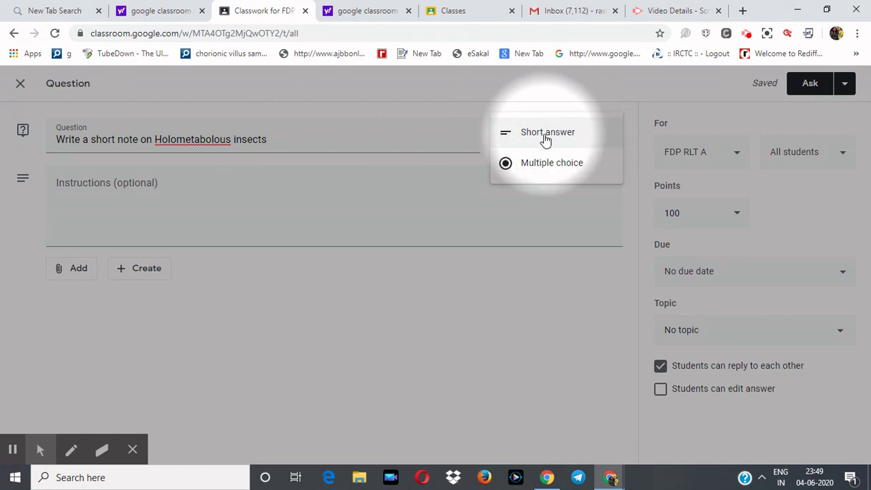
click(546, 134)
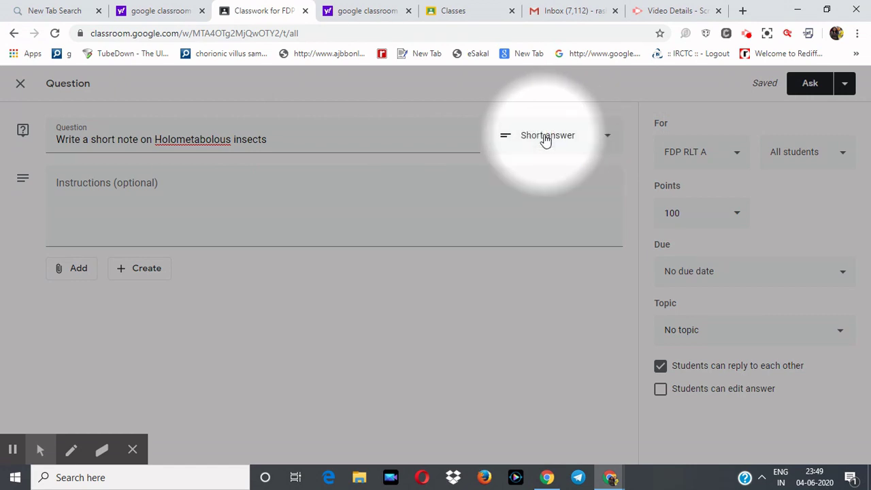